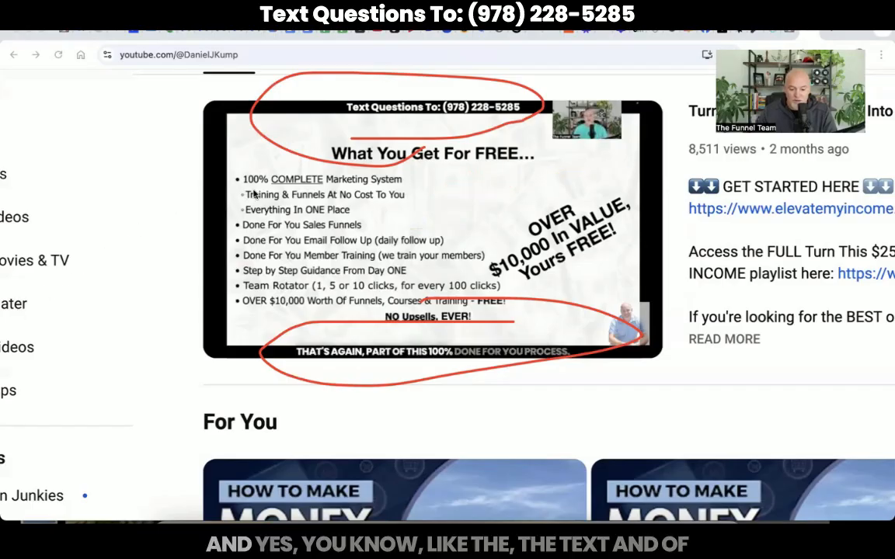
Mark up the slide top and caption line in red, then clear the annotations.
drag(195, 185, 271, 142)
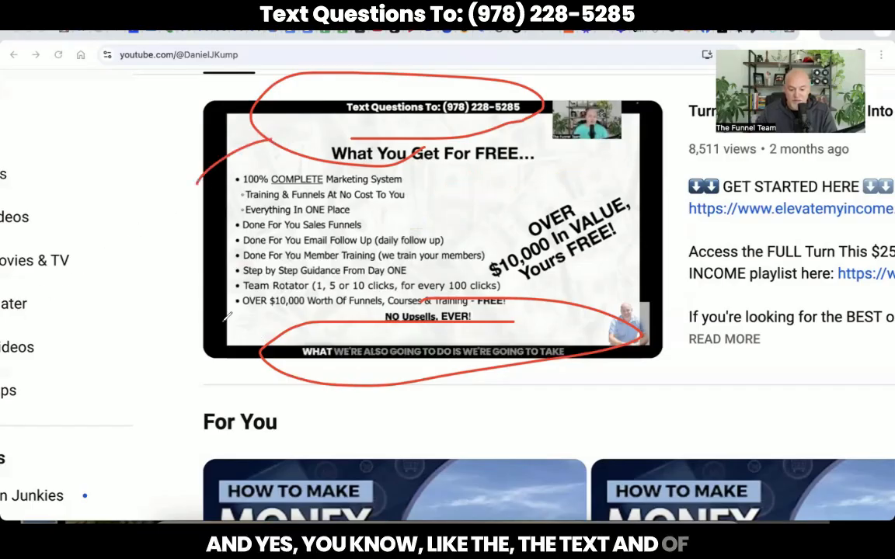
drag(220, 319, 266, 330)
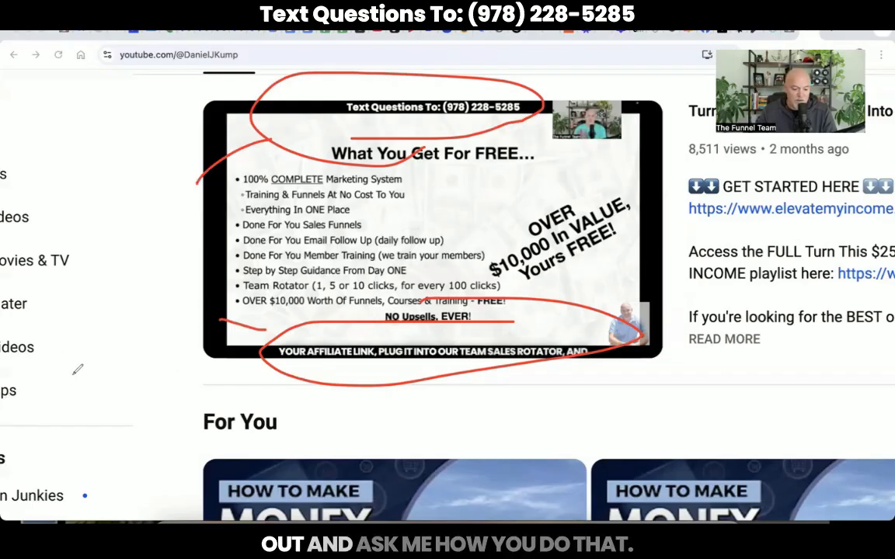
key(Escape)
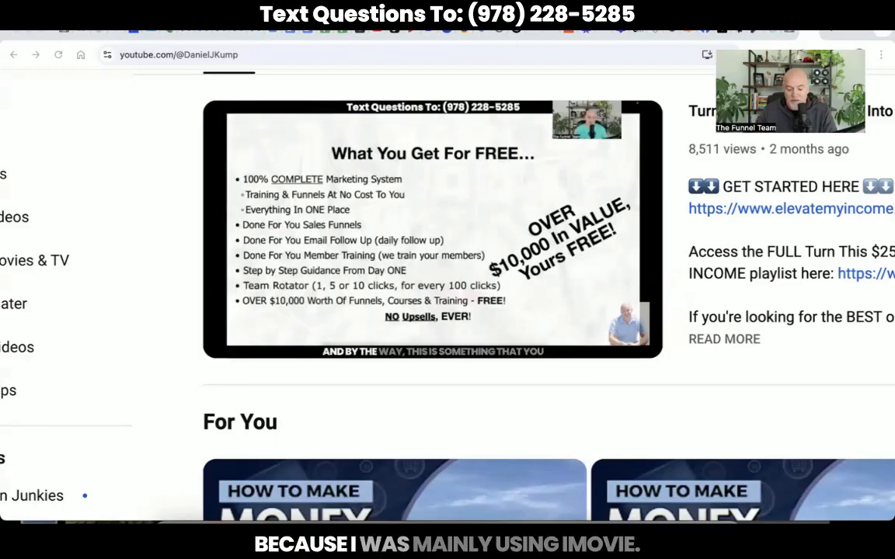
Create a new empty iMovie movie in the Newer iMovie library and show the Backgrounds browser.
click(375, 519)
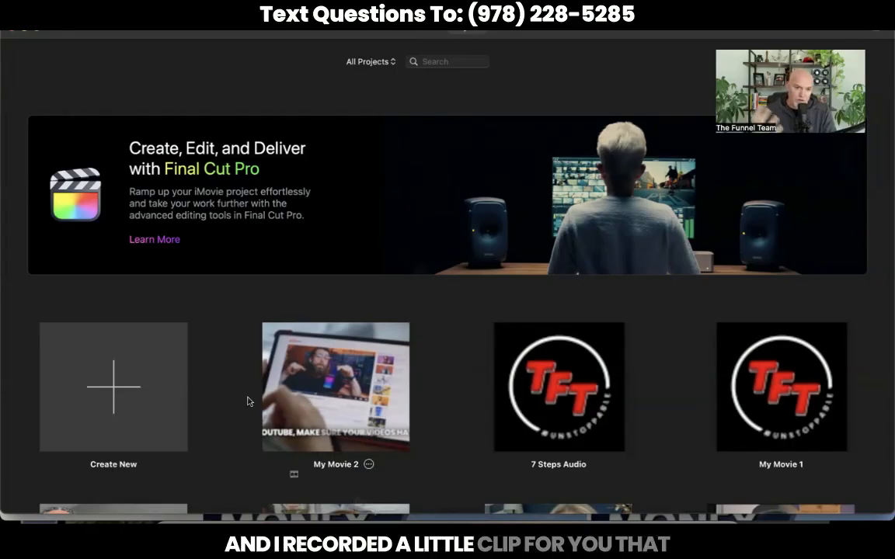
click(121, 386)
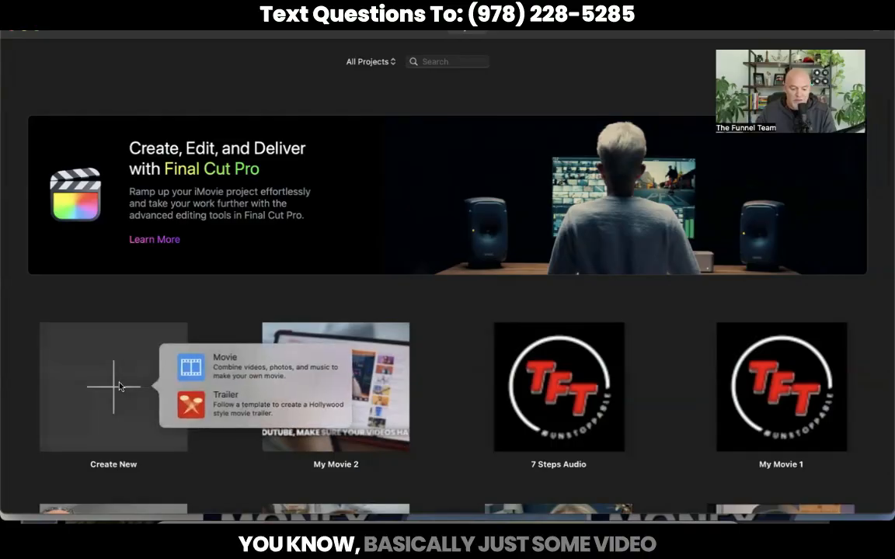
click(237, 366)
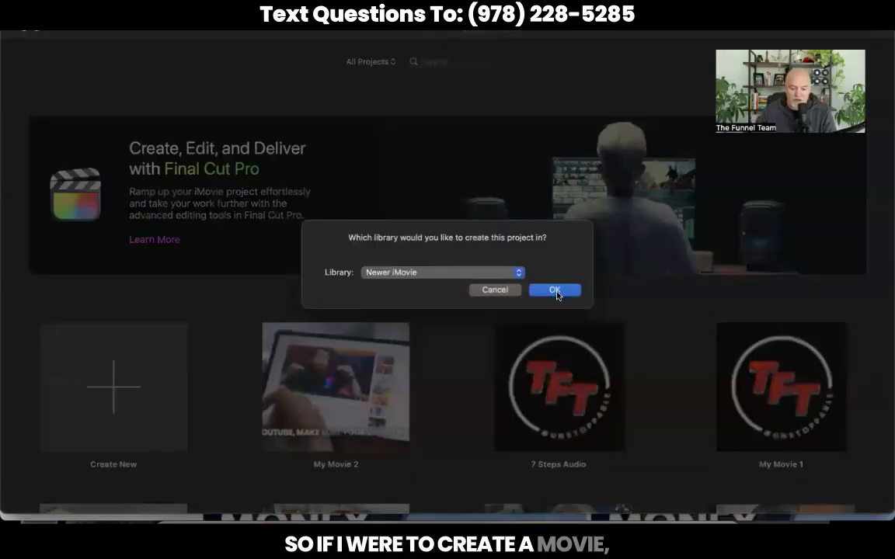
click(554, 290)
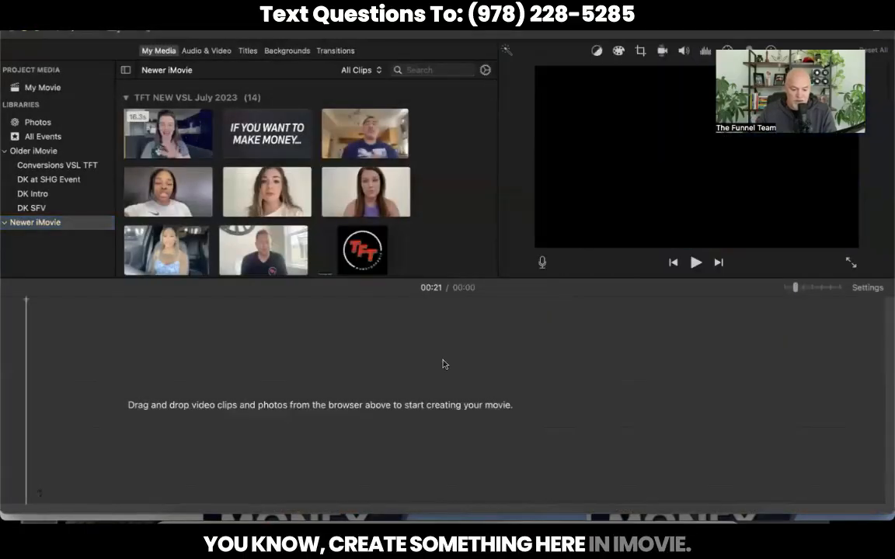
click(276, 52)
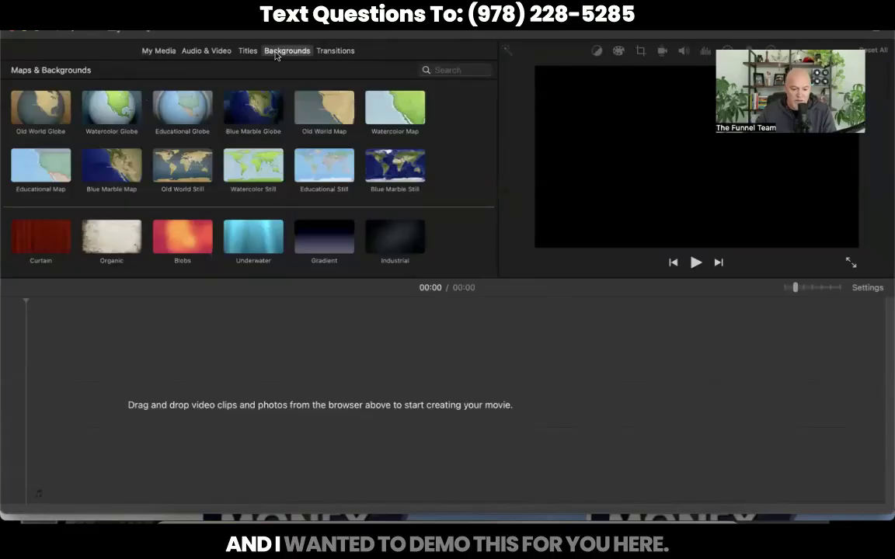
Add video1662249931.mp4 from Finder to the iMovie timeline and trim its silent opening.
click(171, 522)
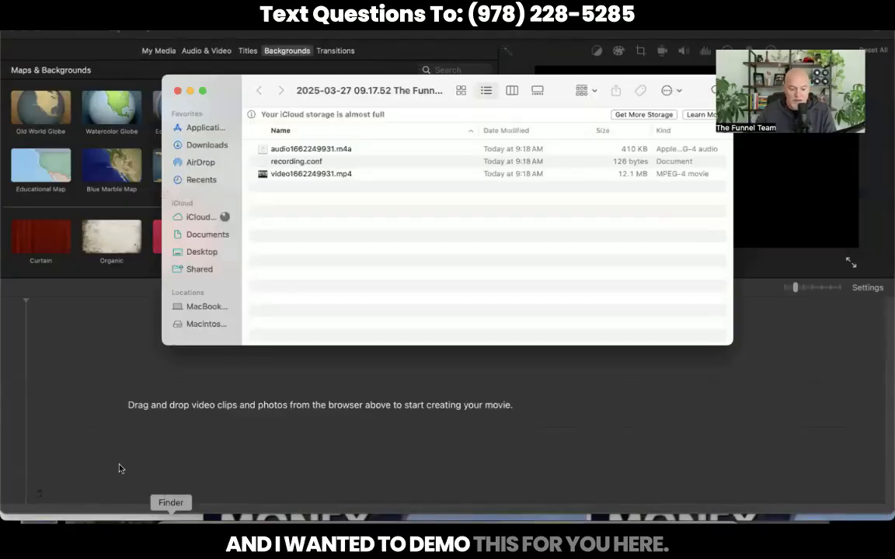
drag(304, 176, 353, 392)
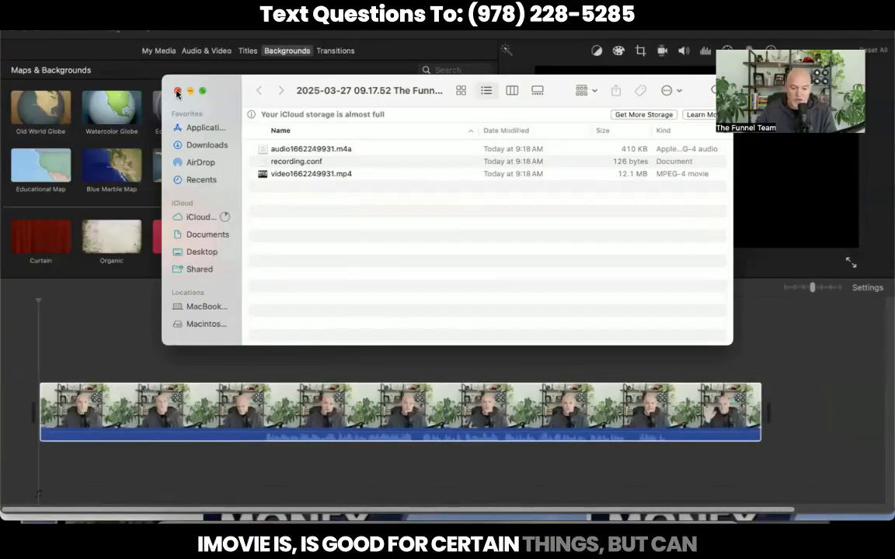
click(177, 91)
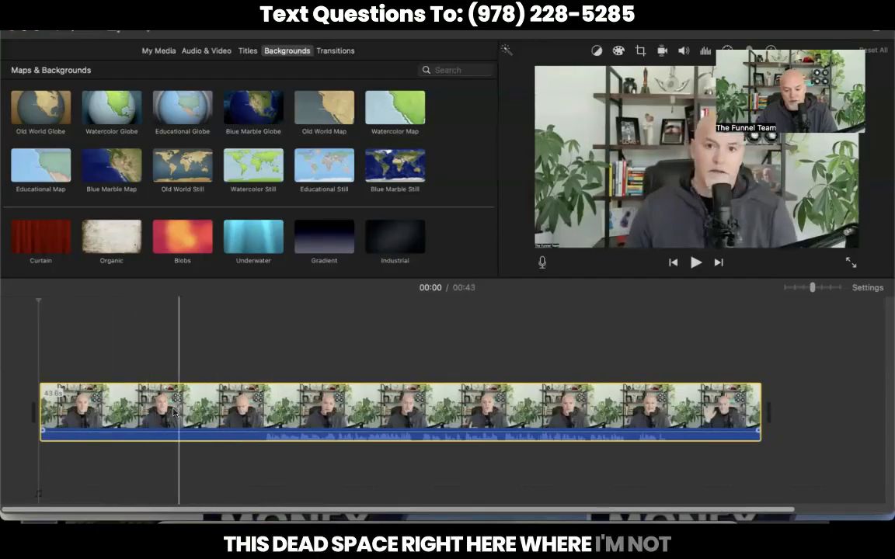
drag(43, 412, 261, 401)
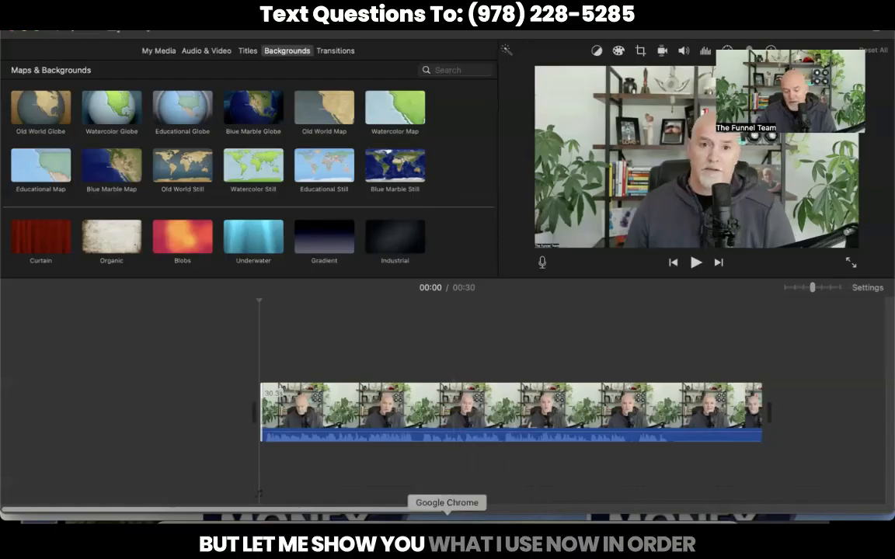
Bring Chrome back to the front and switch to the VEED workspace home page tab.
click(446, 516)
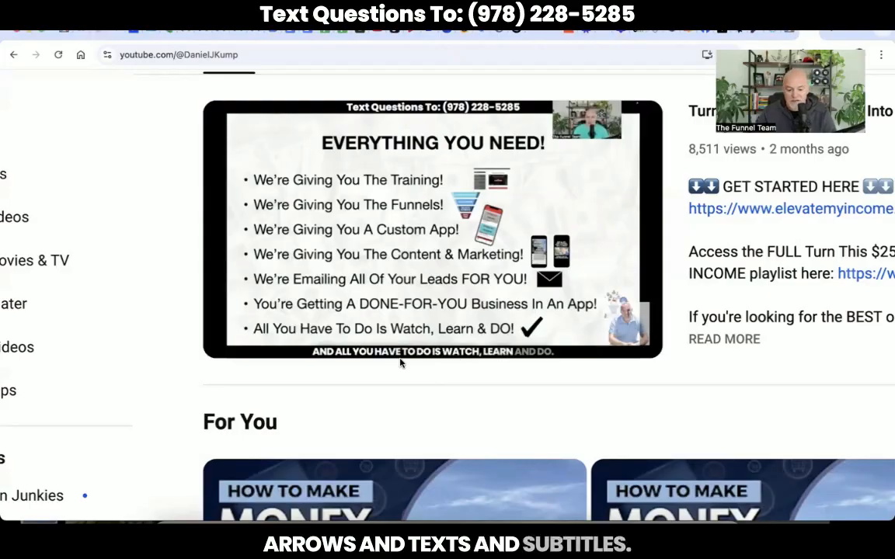
click(355, 37)
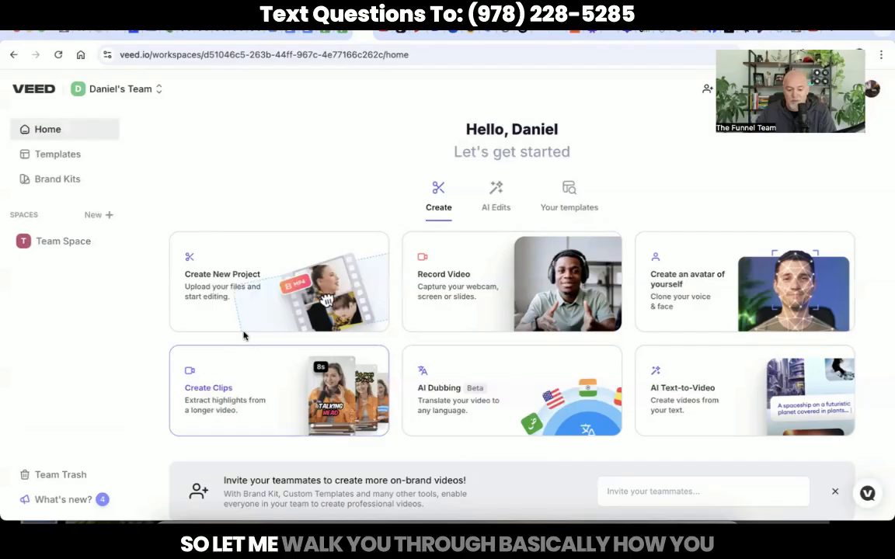
Start a new VEED editing project from the Create New Project card.
click(260, 263)
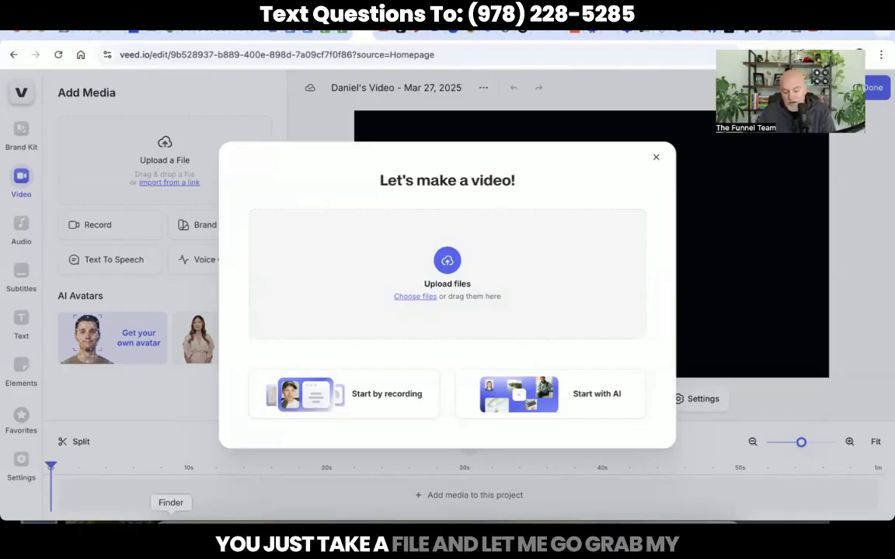
Upload video1662249931.mp4 from the Documents > Zoom 9:17 meeting folder into the VEED project.
click(171, 525)
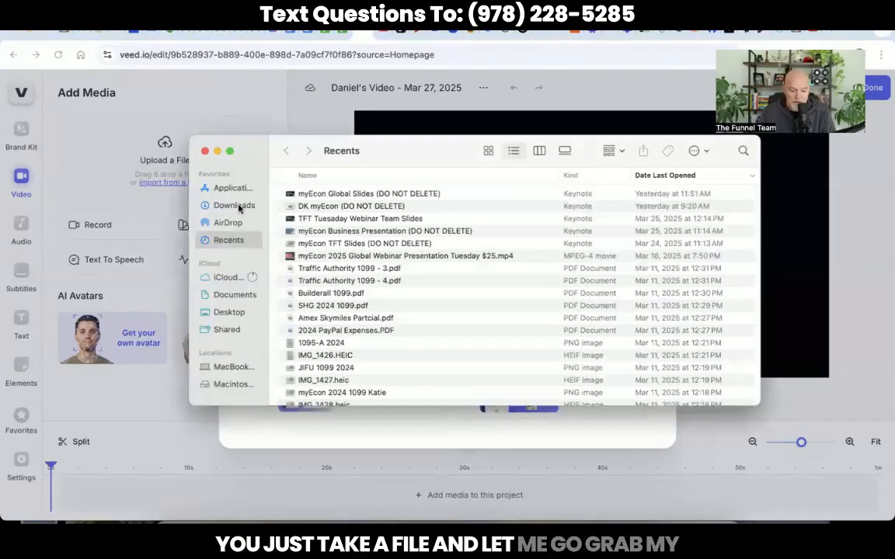
click(231, 296)
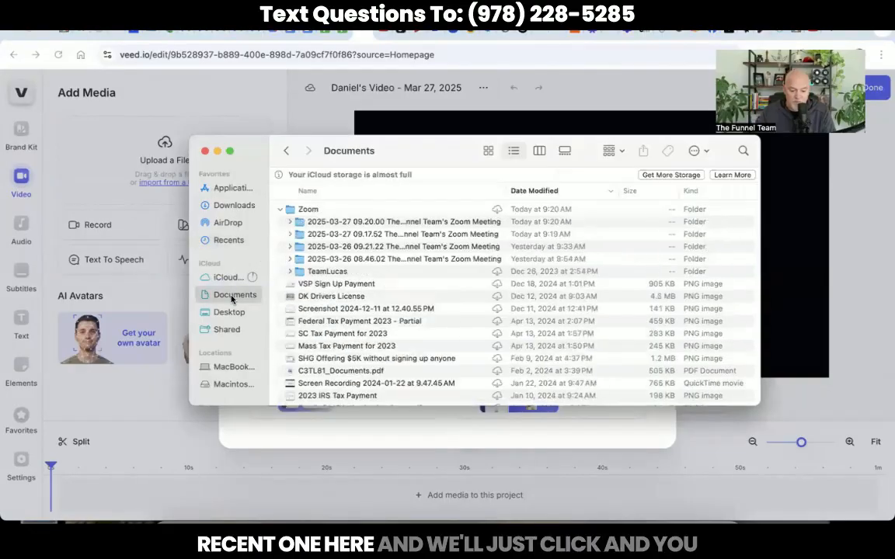
click(290, 222)
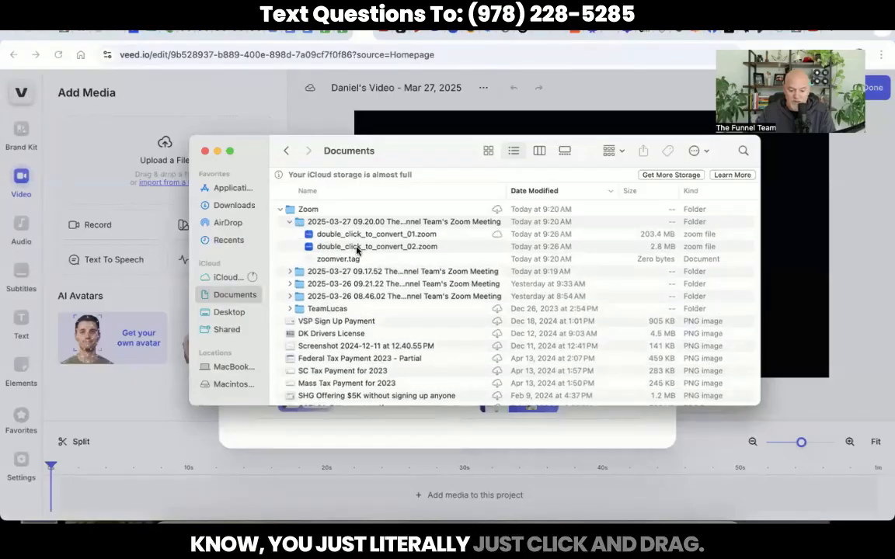
click(289, 222)
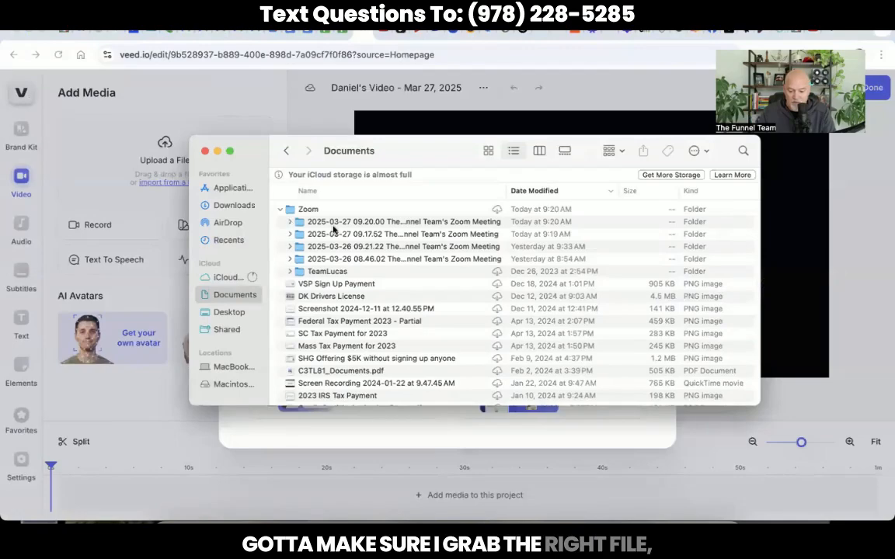
click(290, 233)
drag(337, 272, 404, 425)
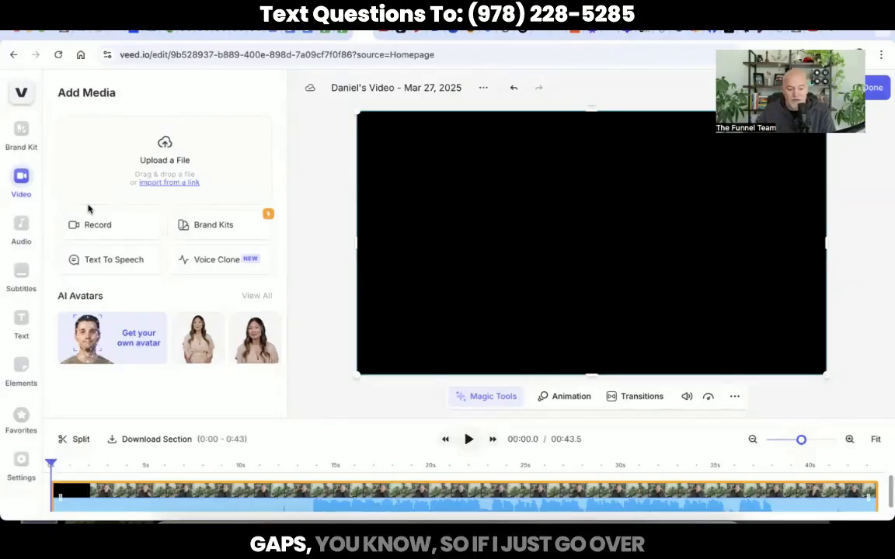
Open the Add Subtitles panel from VEED's left sidebar.
click(21, 272)
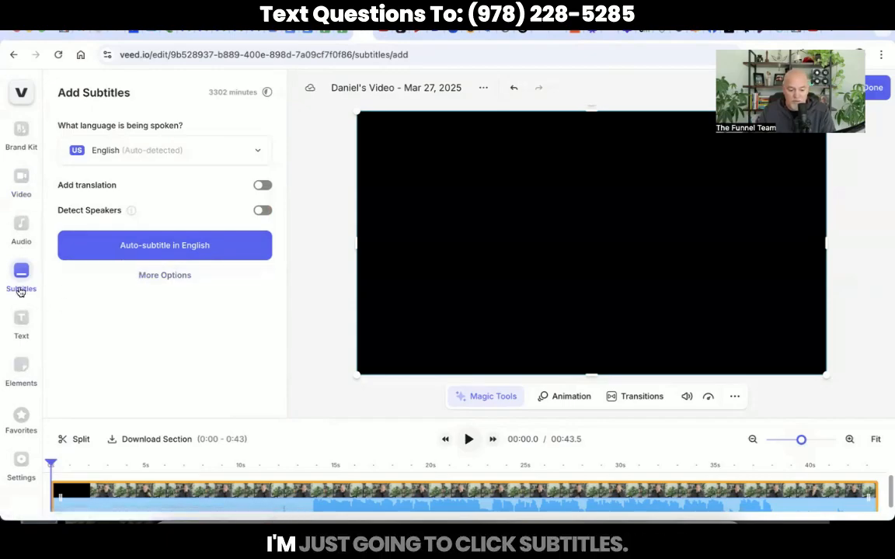
Auto-generate English subtitles and scrub the preview to check captions starting near 13.7 seconds.
click(174, 251)
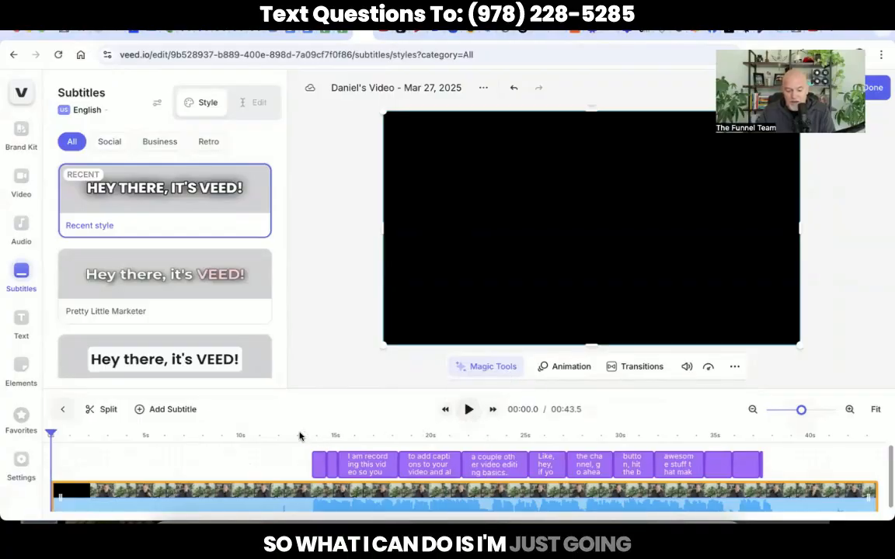
drag(50, 435, 237, 436)
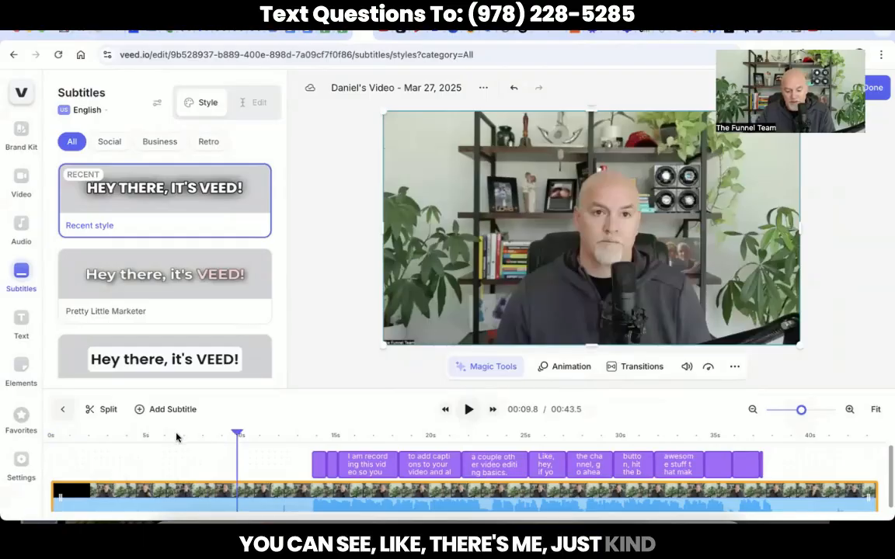
drag(177, 437, 151, 437)
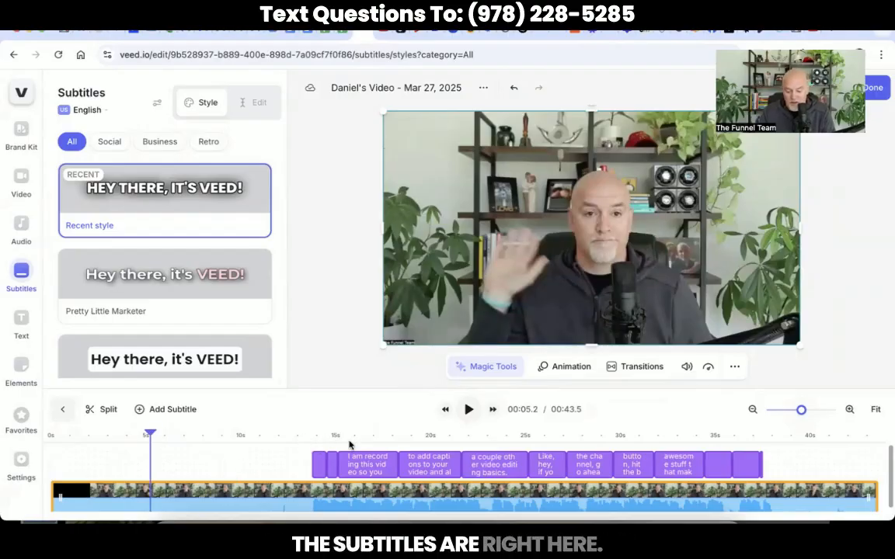
click(312, 438)
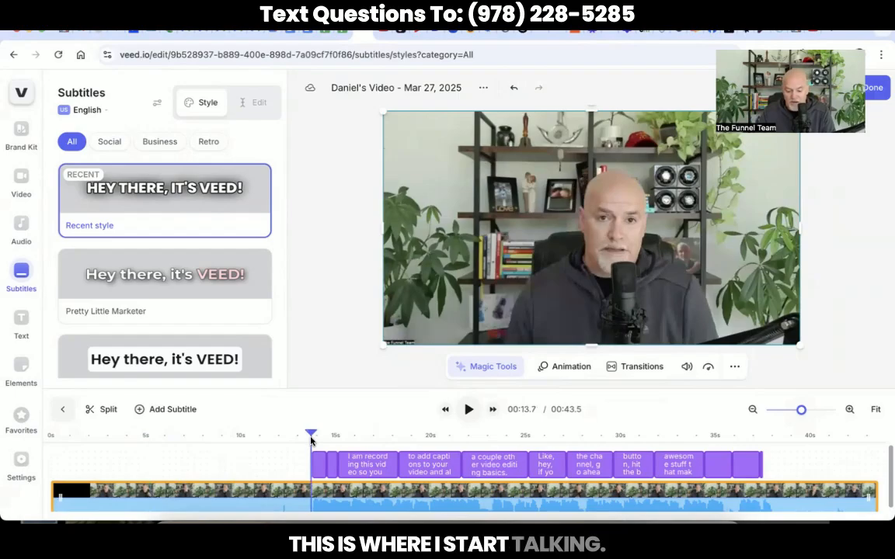
Trim the clip's start to about 13.6 seconds where talking begins and play it back.
click(57, 497)
drag(57, 497, 312, 505)
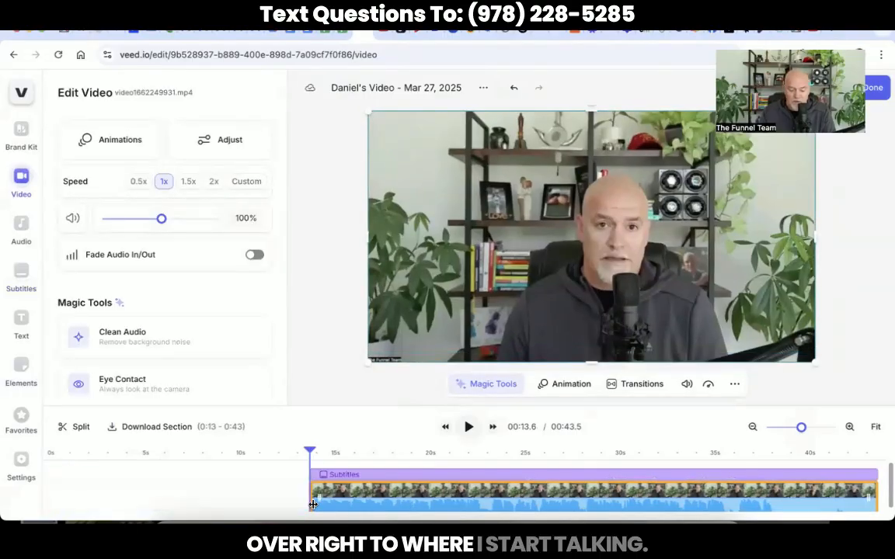
click(303, 453)
key(space)
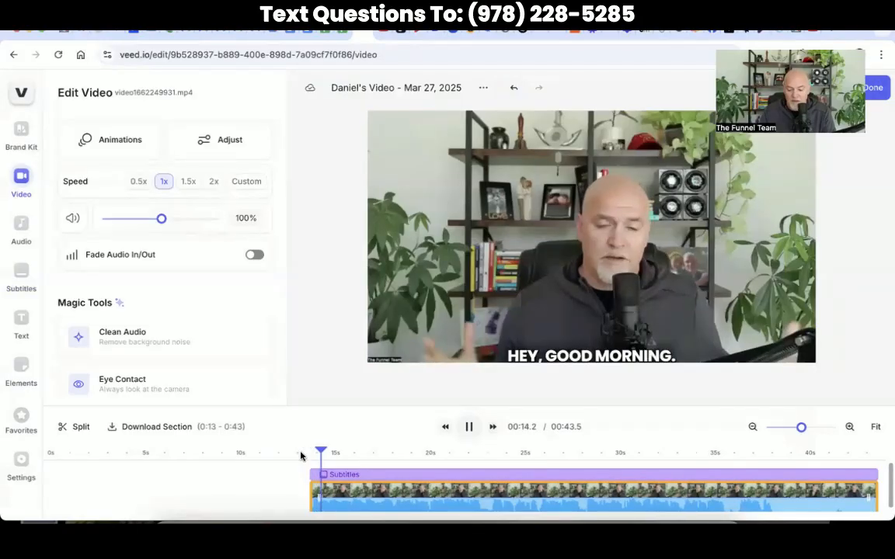
key(space)
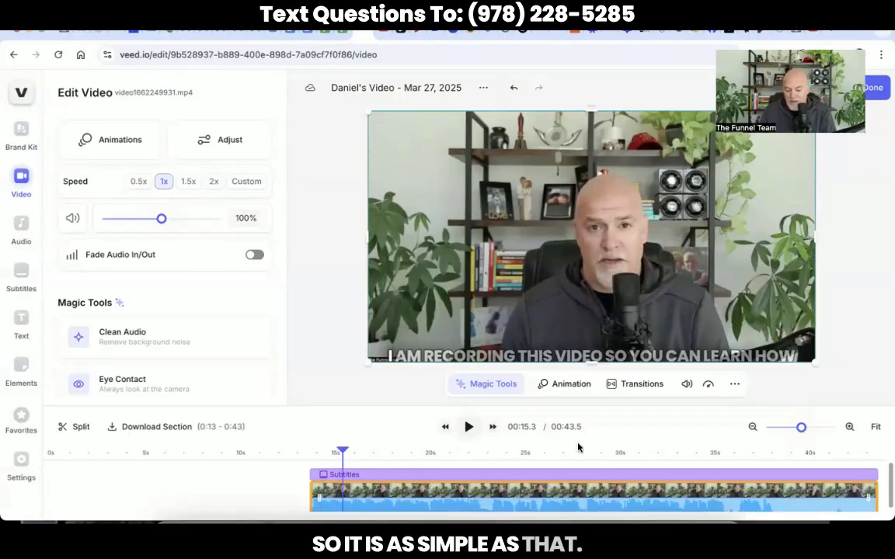
Shorten the clip's end for a 38.4-second total and bring up the subtitle Style gallery.
drag(875, 491, 777, 491)
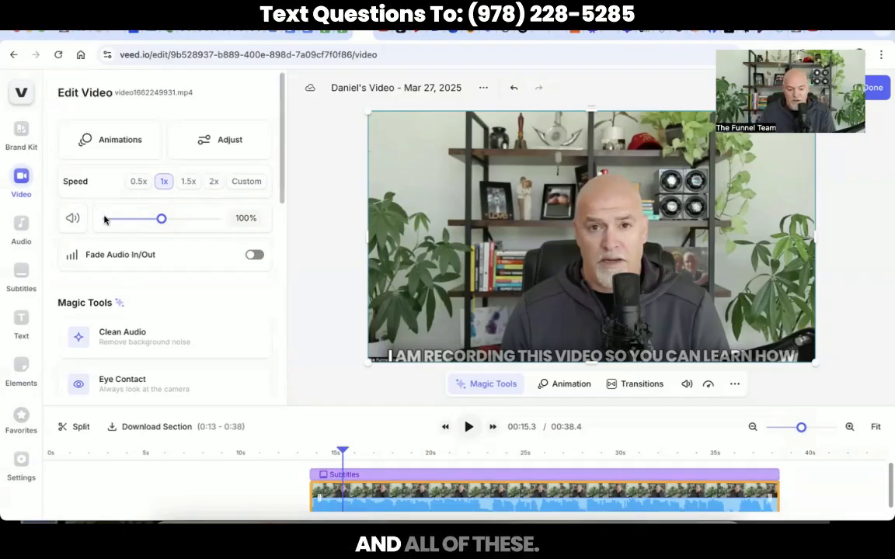
click(444, 357)
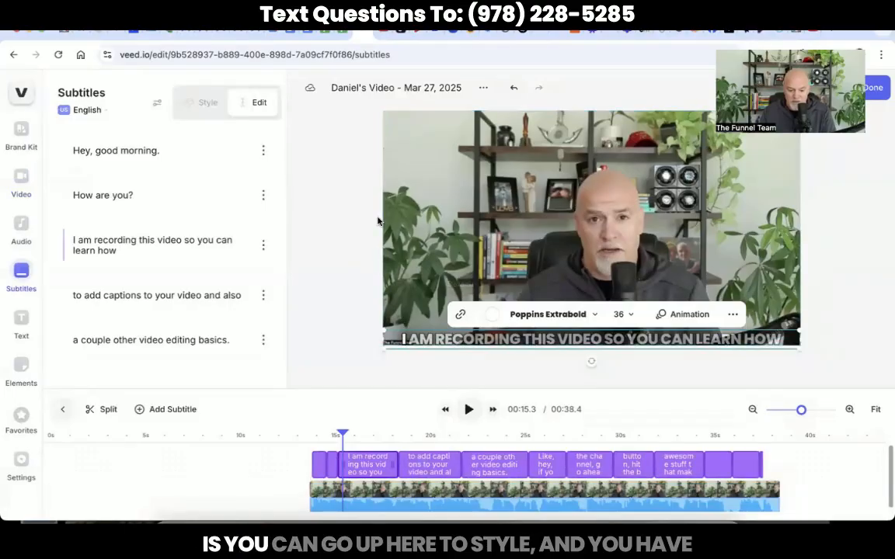
click(201, 104)
scroll(193, 237, down, 1)
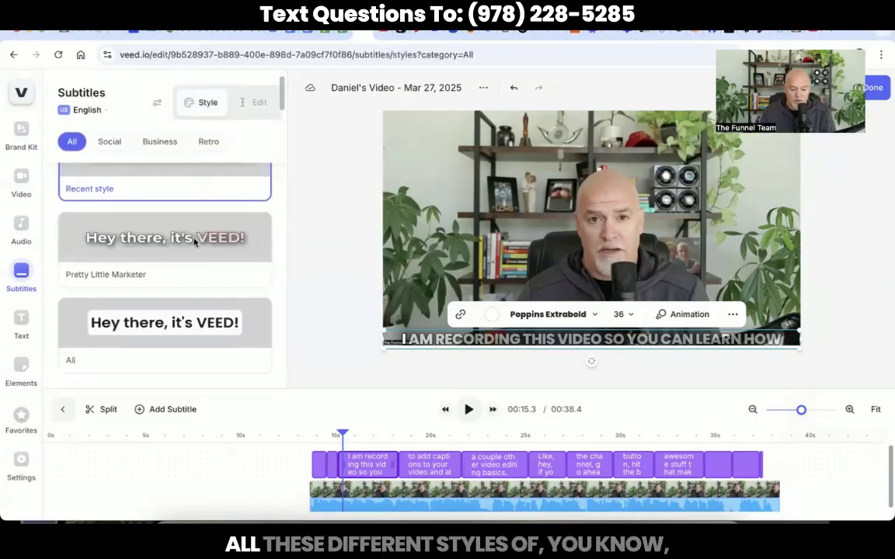
scroll(194, 242, down, 6)
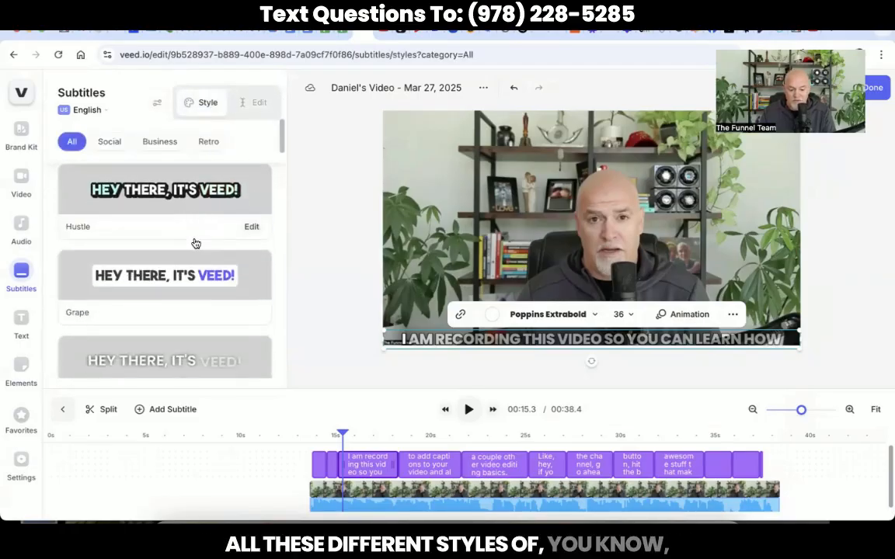
scroll(195, 242, up, 2)
scroll(195, 242, down, 4)
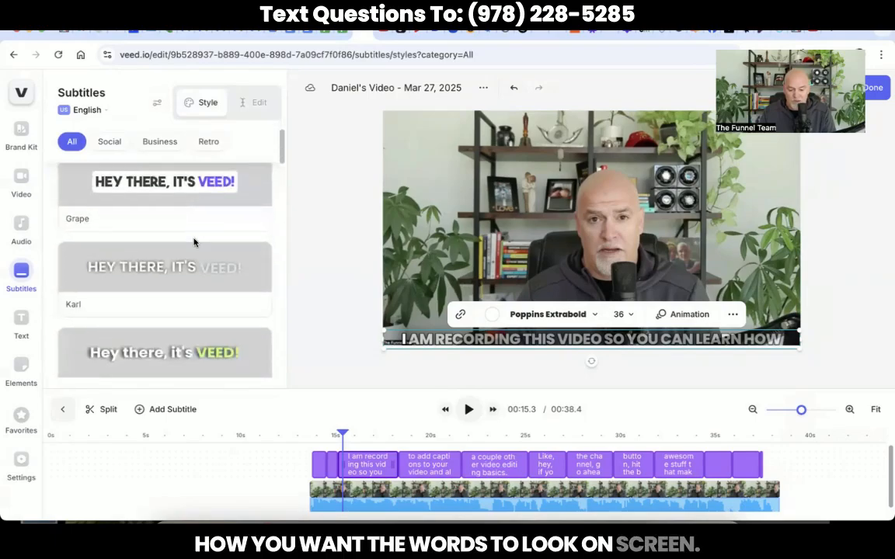
scroll(193, 242, up, 6)
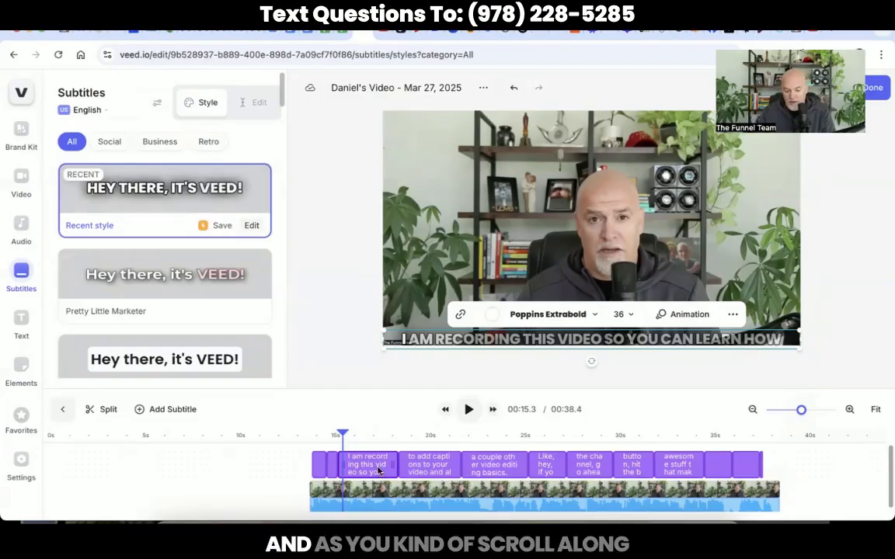
drag(342, 435, 465, 427)
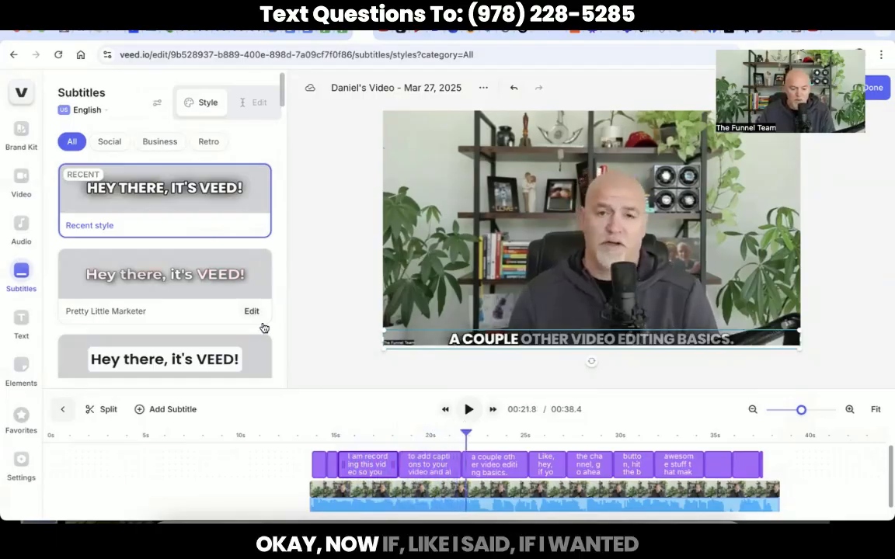
click(315, 301)
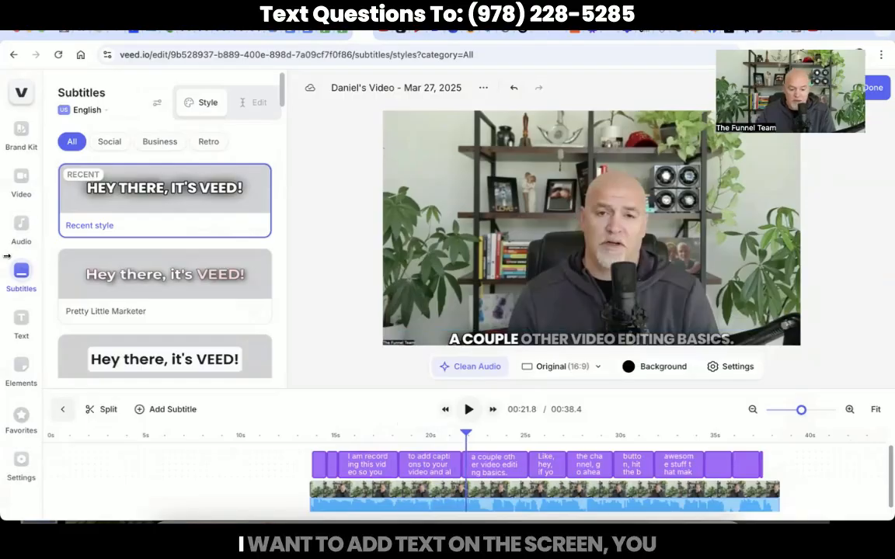
Add a Headline Title text layer reading 'Text Questions To:' followed by the phone number.
click(21, 321)
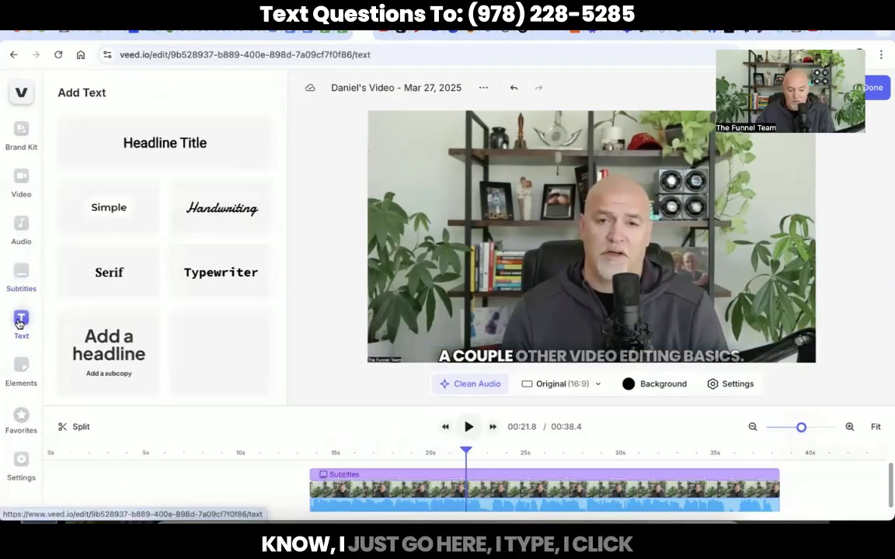
click(186, 152)
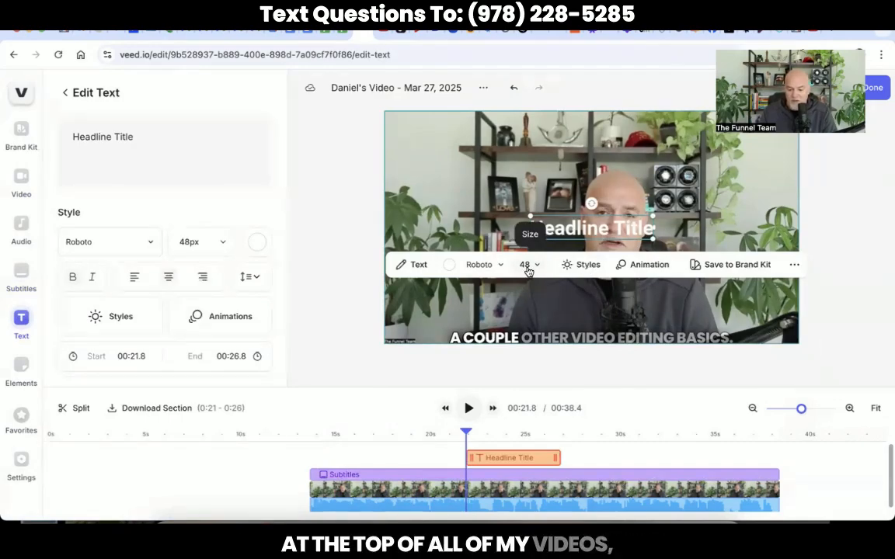
click(420, 266)
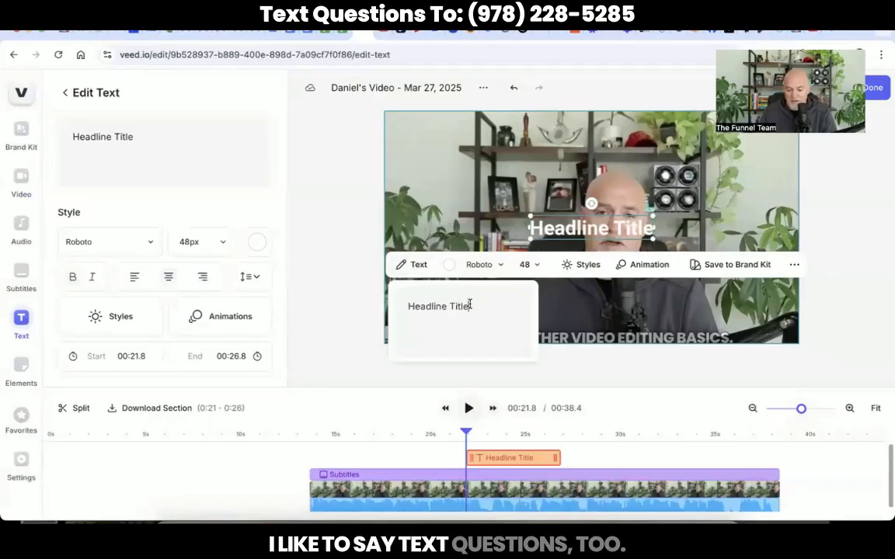
drag(469, 306, 360, 305)
text(Text)
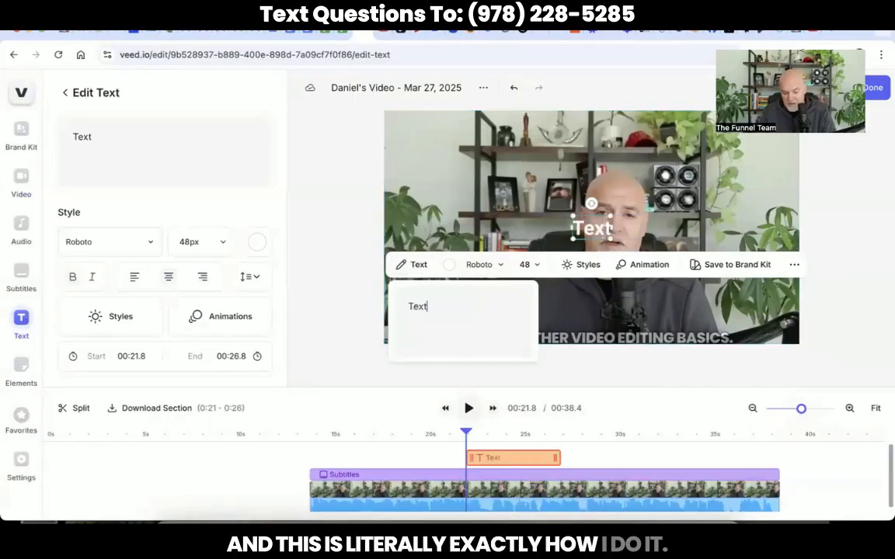
text( Questio)
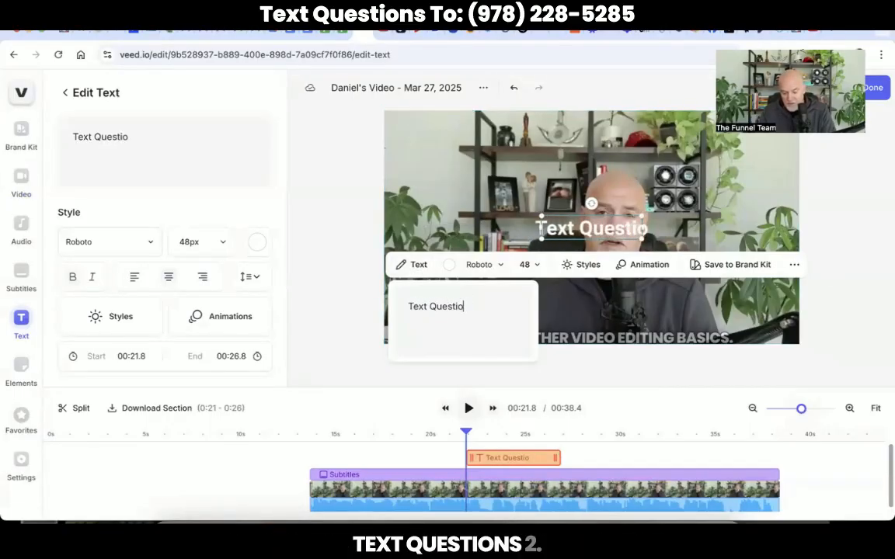
text(ns To)
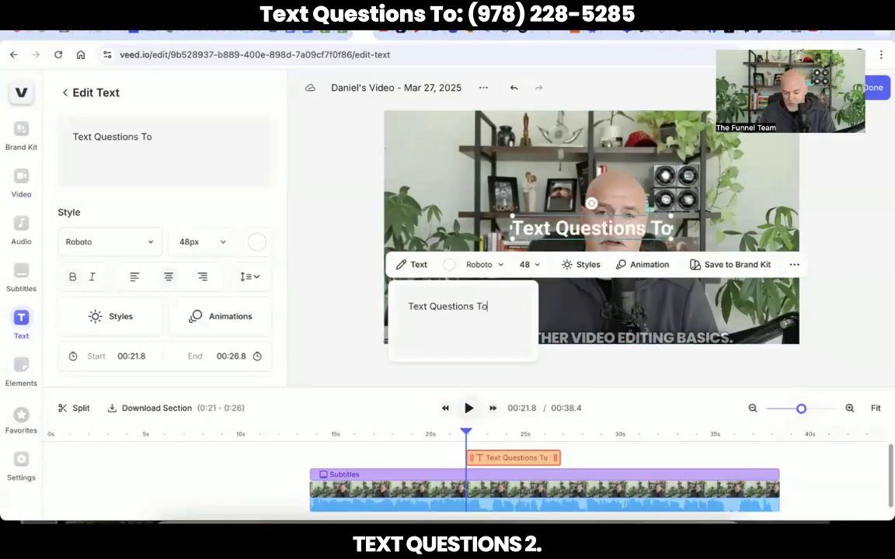
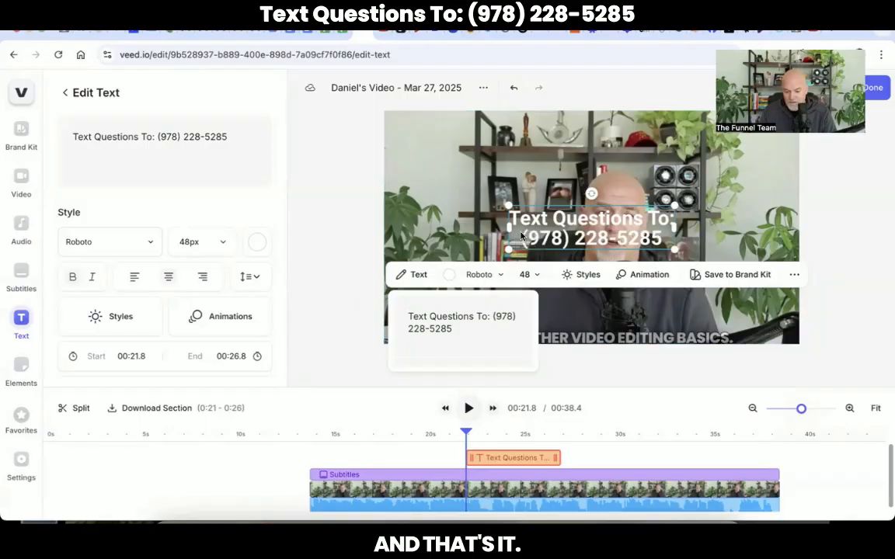
Widen the phone-number caption to one line, move it to the video's top edge, then switch to YouTube.
drag(509, 227, 396, 227)
drag(673, 227, 720, 233)
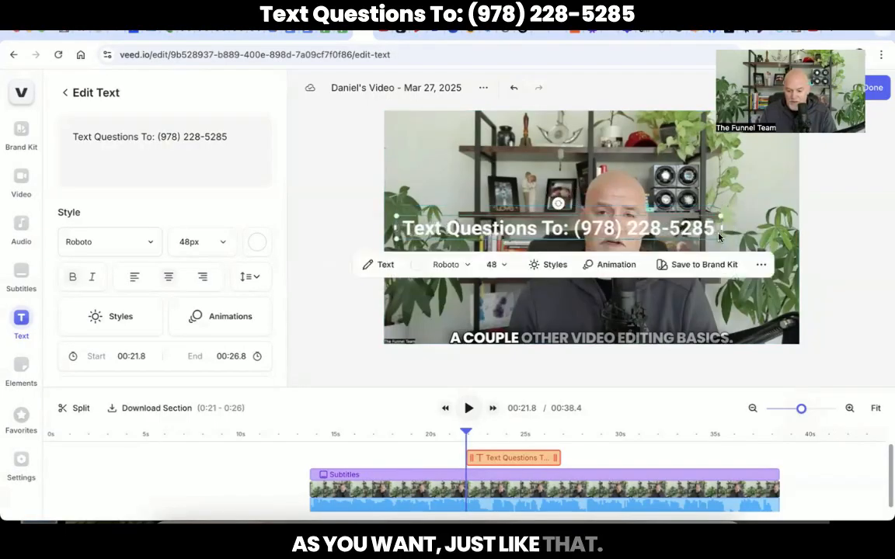
drag(657, 229, 703, 125)
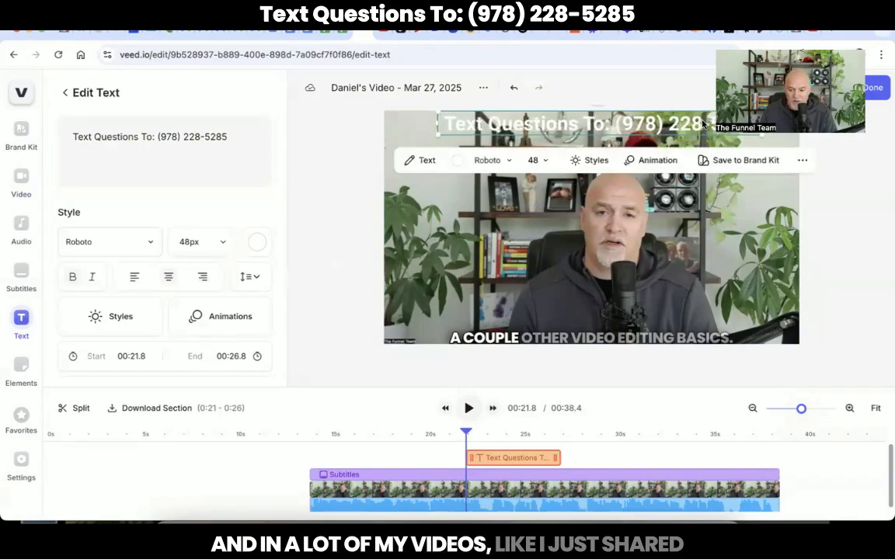
click(736, 31)
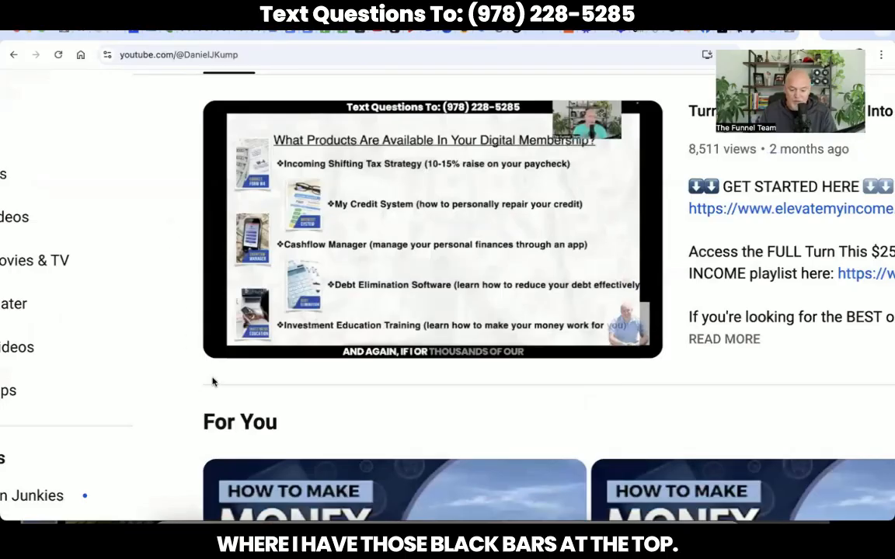
Pause the YouTube example video at 12:20 and return to the VEED project tab.
click(235, 338)
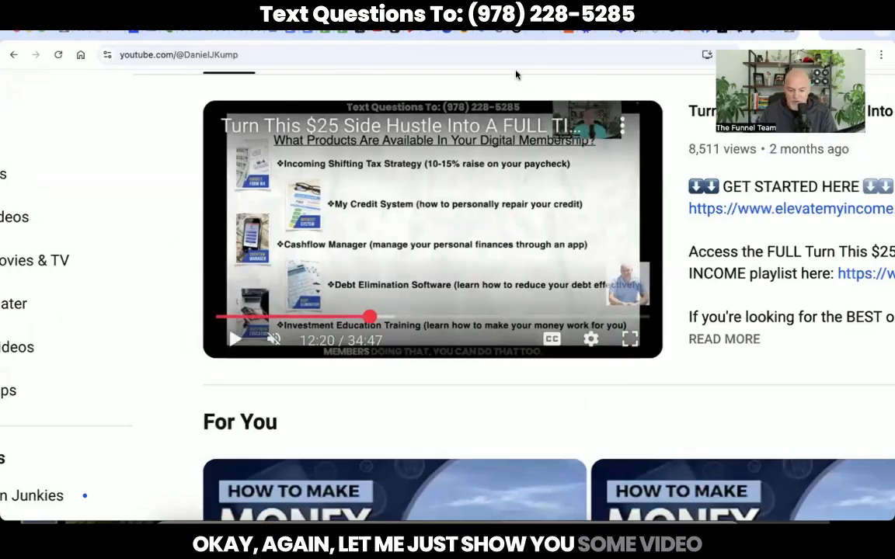
click(359, 33)
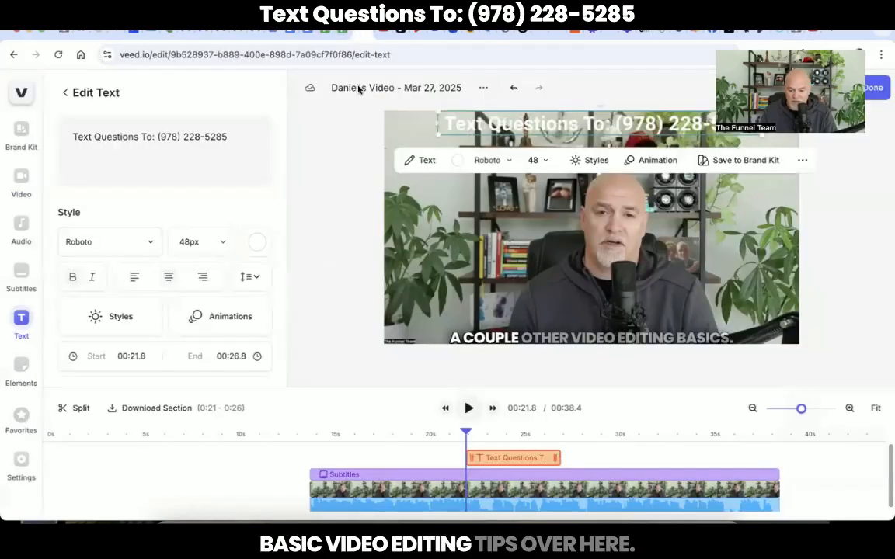
Make the phone-number text size 24 Poppins Extrabold, move it lower, and open Elements.
click(535, 162)
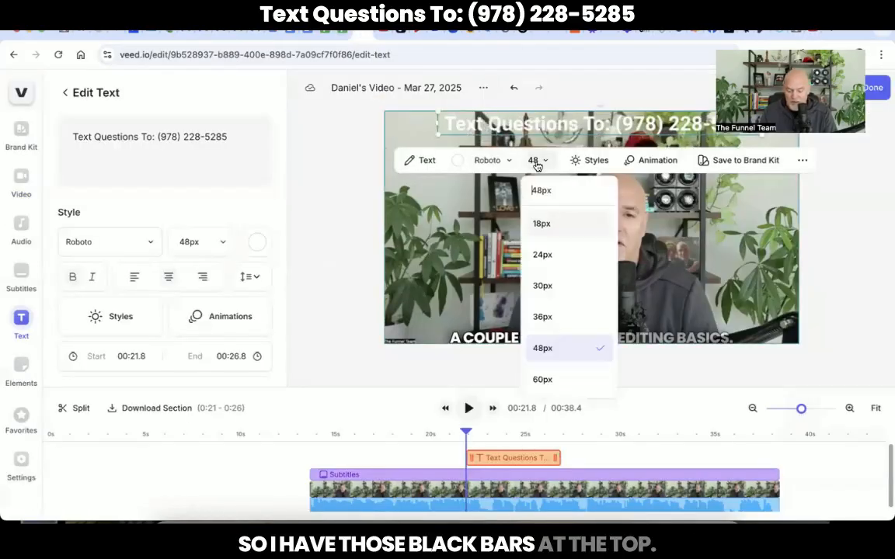
click(543, 255)
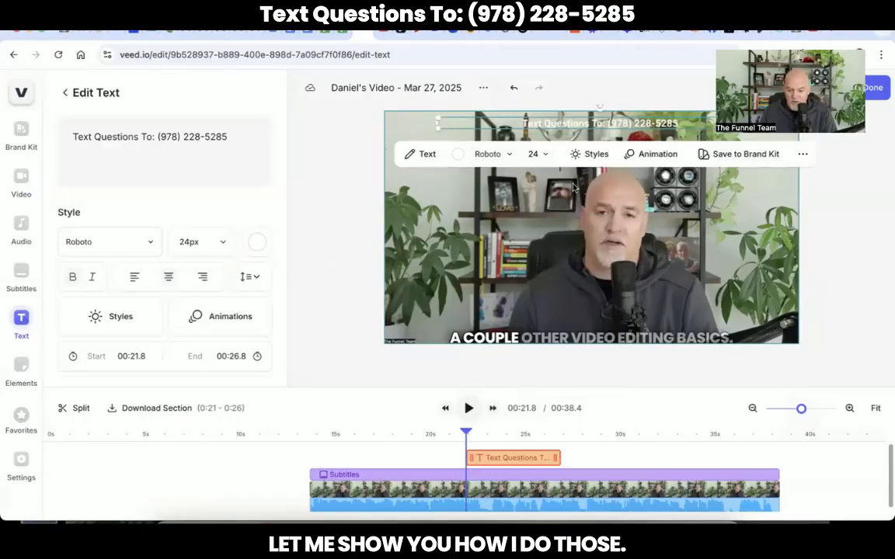
click(489, 154)
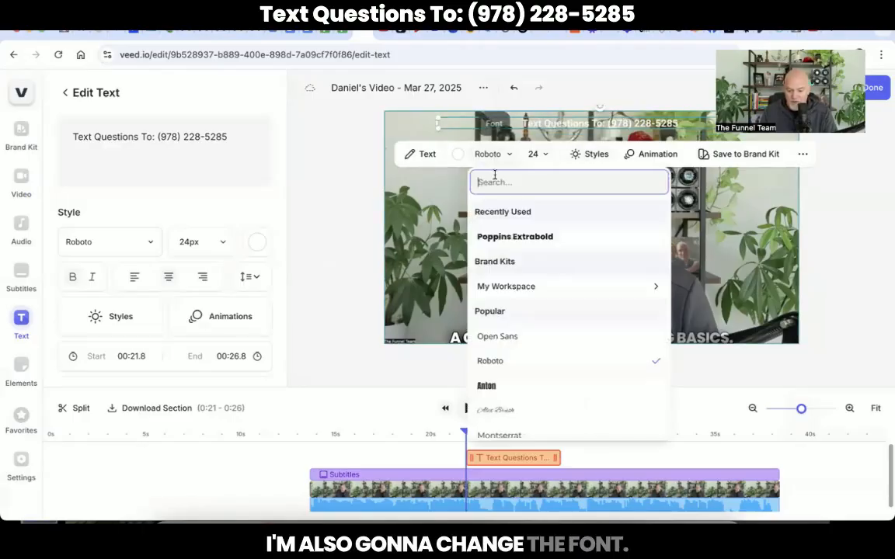
click(501, 237)
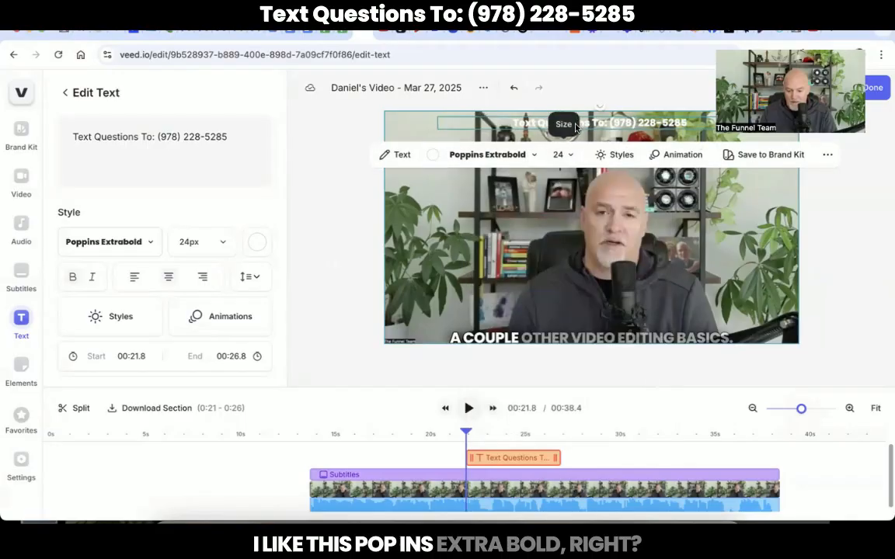
drag(609, 121, 602, 186)
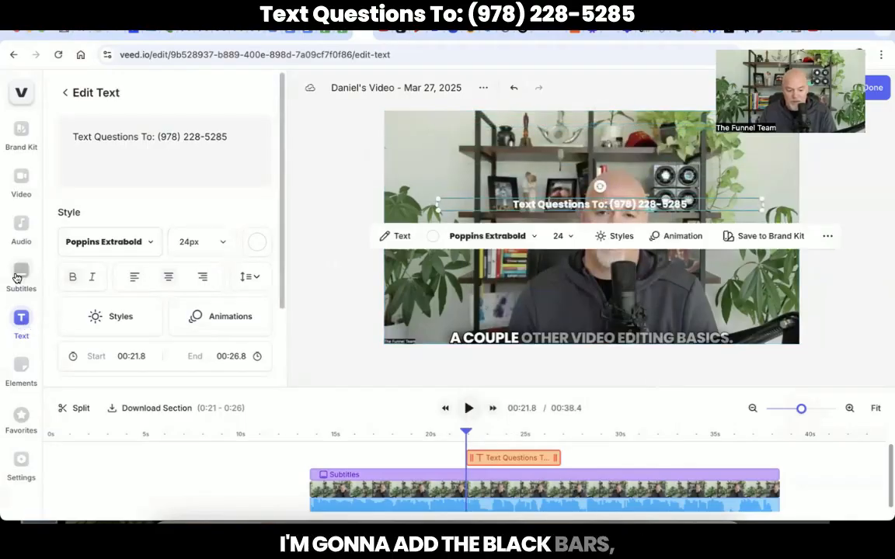
click(21, 369)
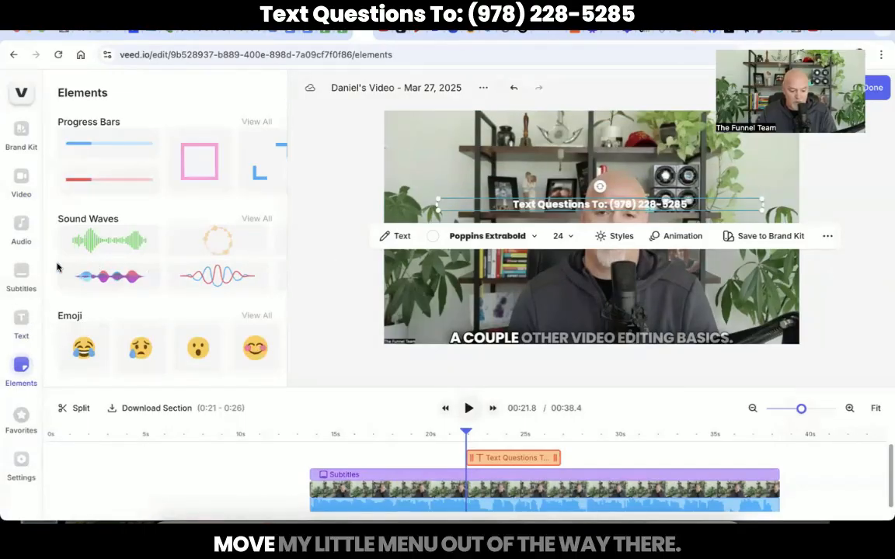
Add a red square shape and flatten it into a thin strip across the video's top.
scroll(90, 275, down, 3)
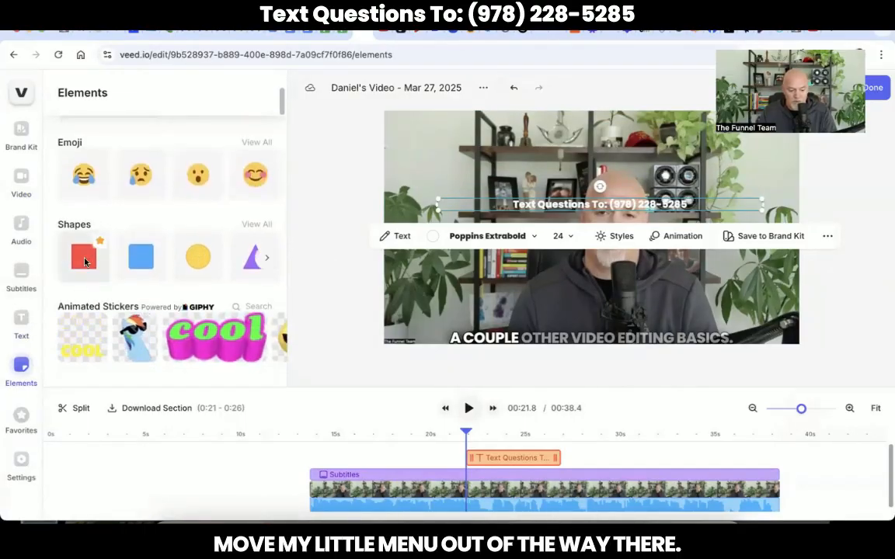
click(85, 275)
drag(577, 218, 780, 139)
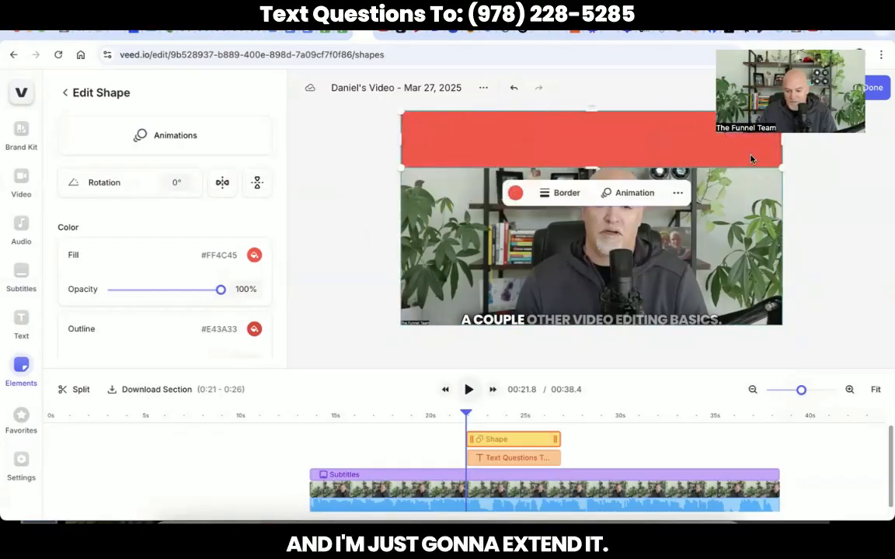
drag(590, 170, 590, 126)
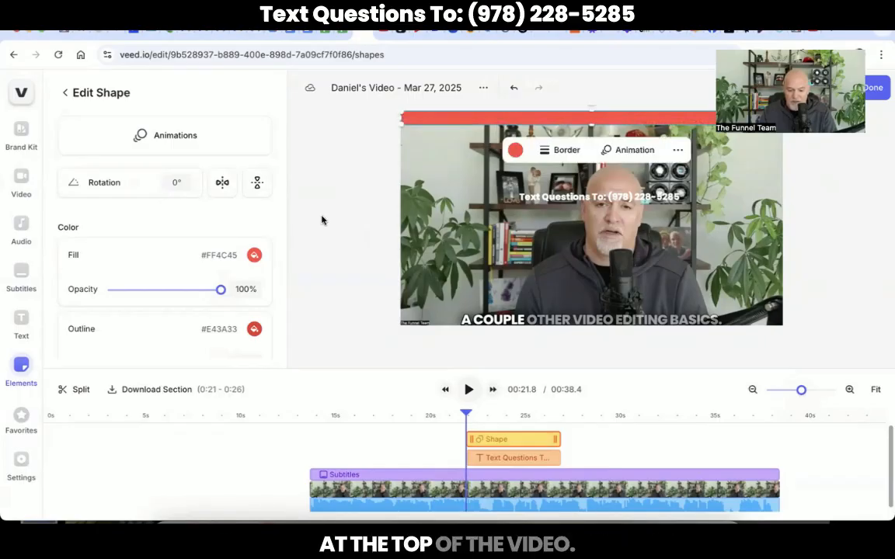
Make the bar's fill and outline black and move the phone-number text up into it.
click(255, 259)
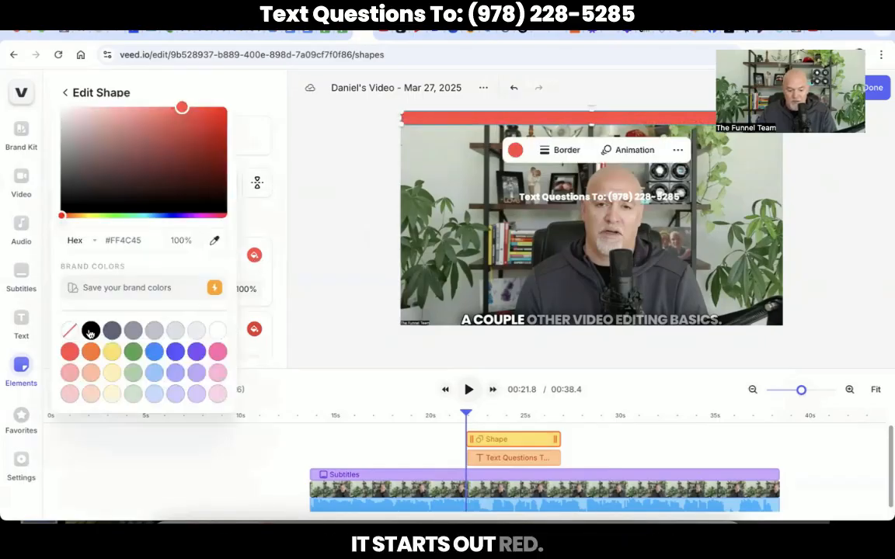
click(91, 330)
click(254, 330)
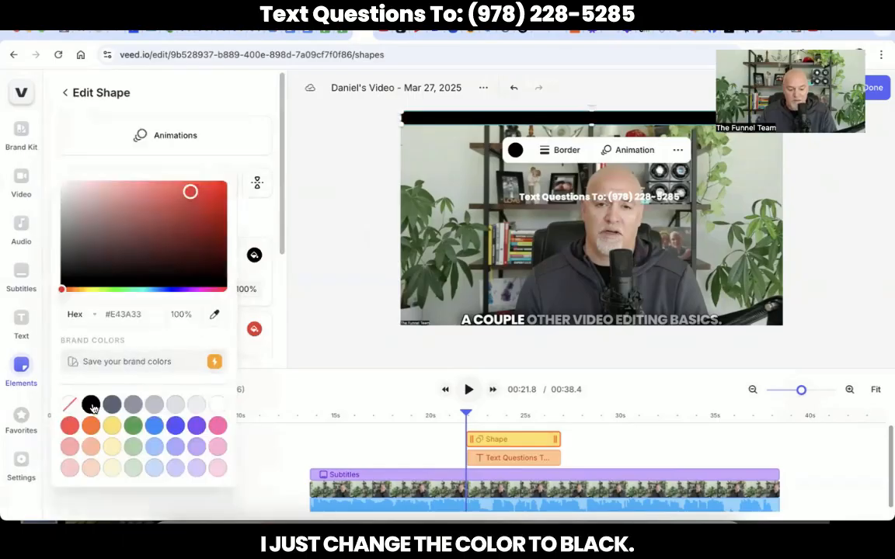
click(90, 403)
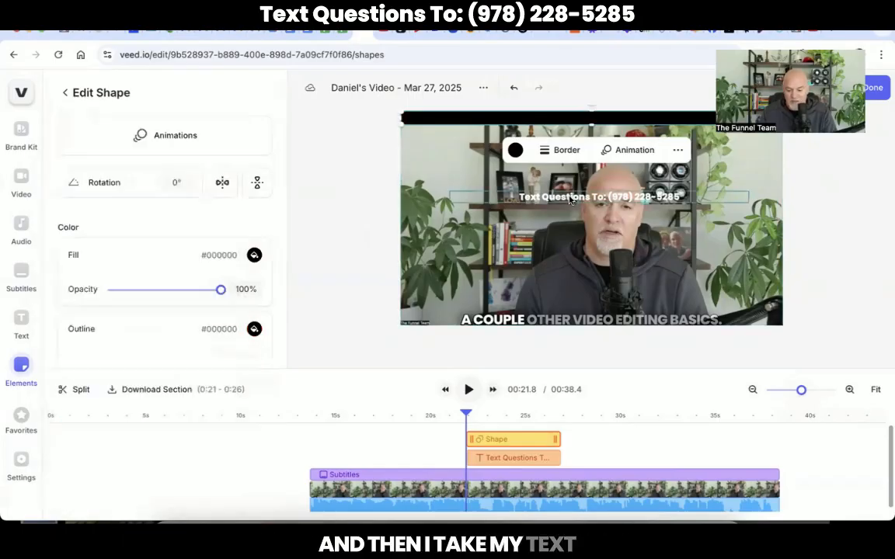
drag(564, 198, 564, 118)
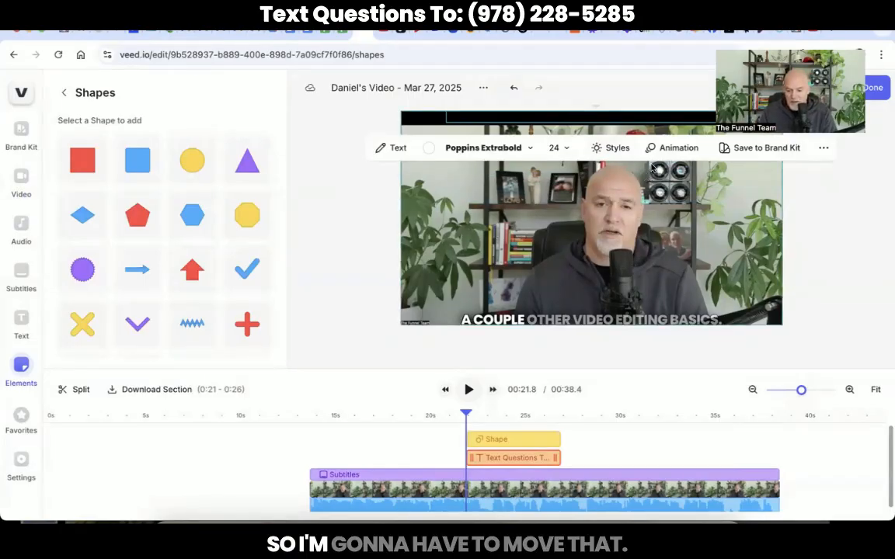
Bring the phone-number text to the front over the black bar and scrub to check it.
click(822, 150)
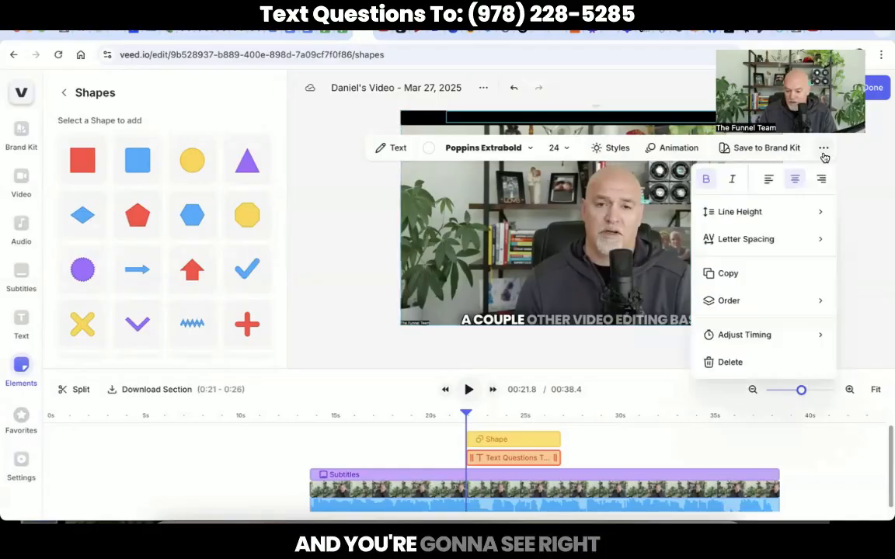
click(726, 309)
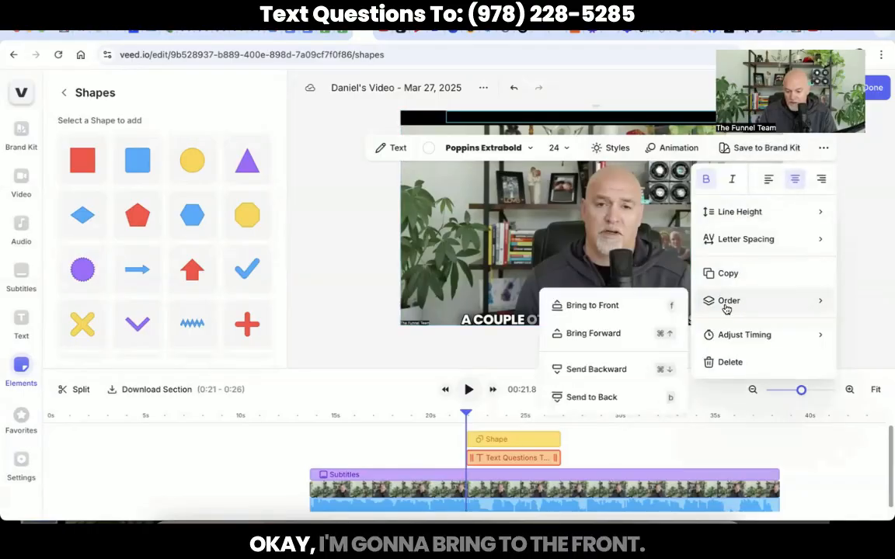
click(594, 308)
click(470, 264)
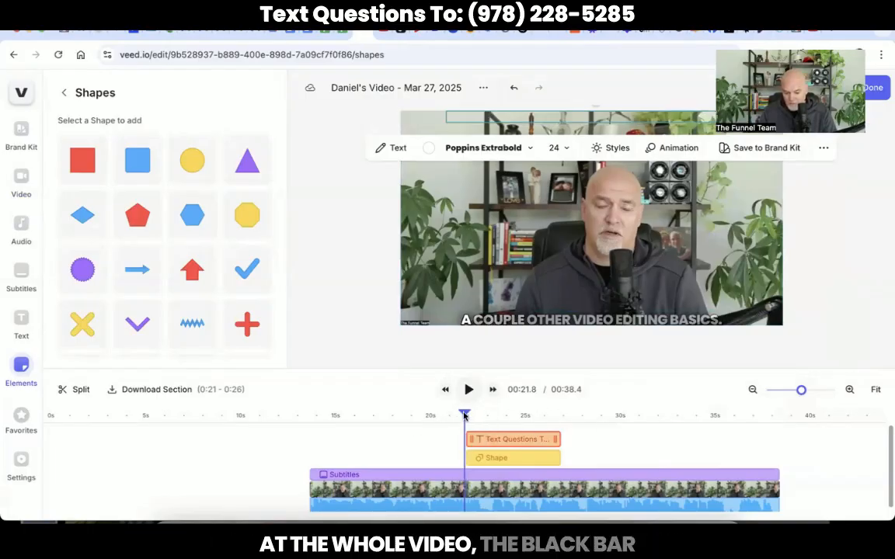
drag(465, 414, 528, 412)
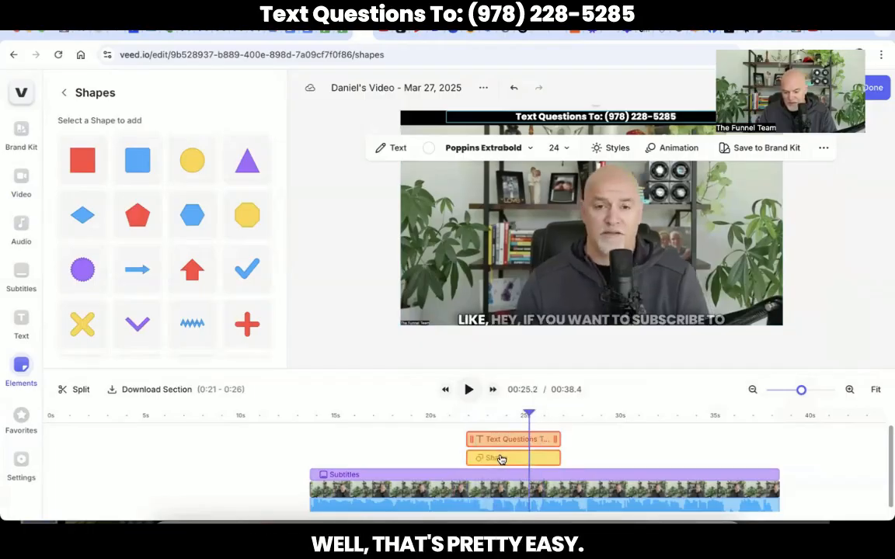
Move the main video, black bar and phone-number text clips to the start of the timeline.
drag(501, 459, 347, 462)
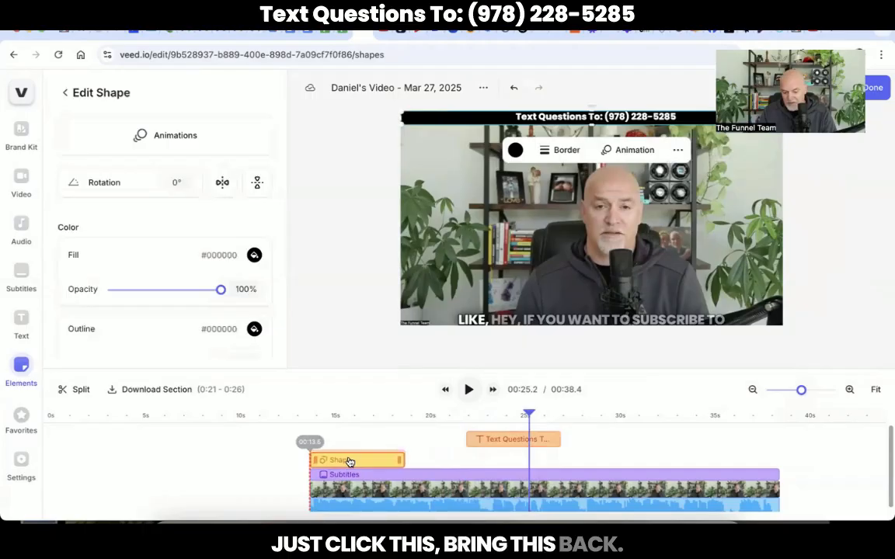
drag(349, 462, 349, 459)
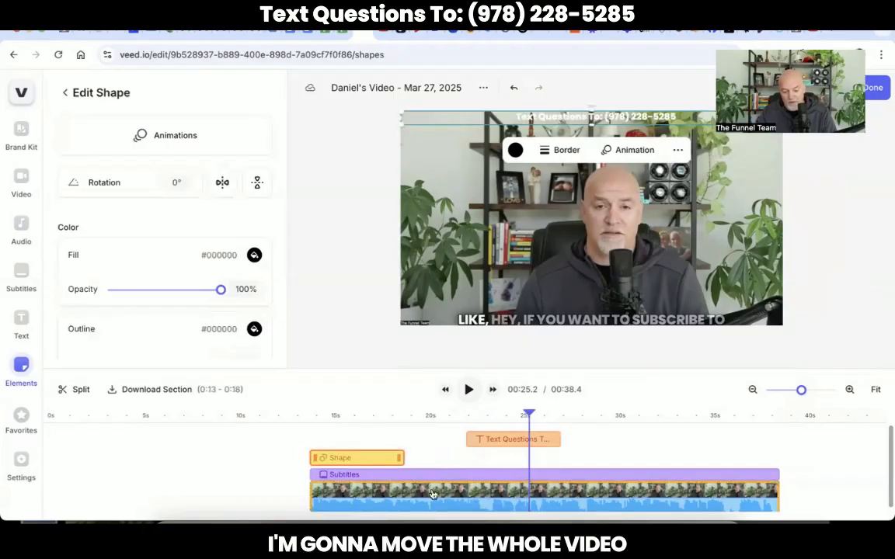
drag(433, 494, 172, 494)
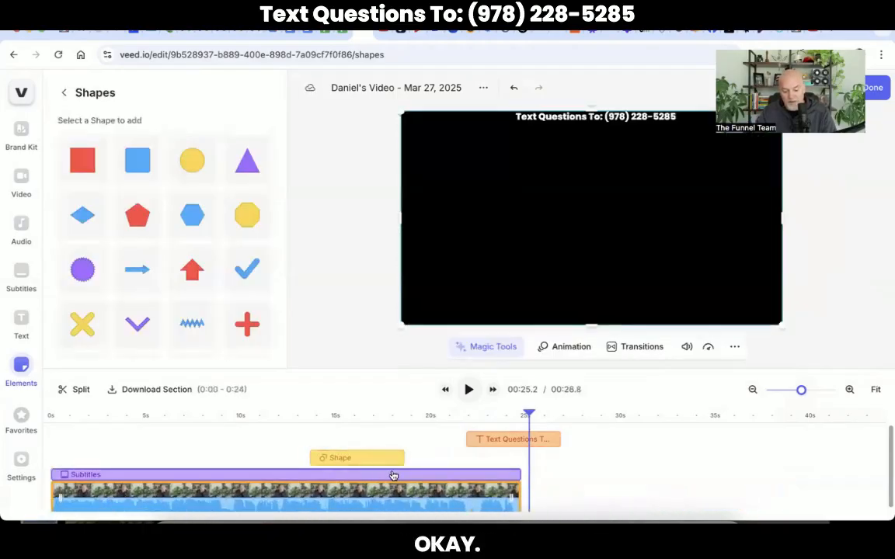
drag(385, 461, 125, 462)
drag(517, 439, 101, 431)
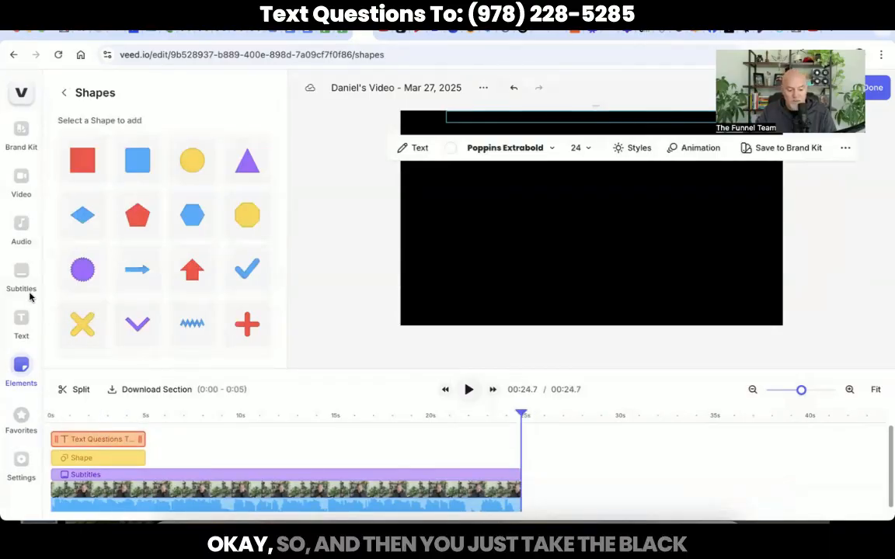
Stretch the bar and text clips to the full 24.7s and scrub to verify the top bar.
click(126, 458)
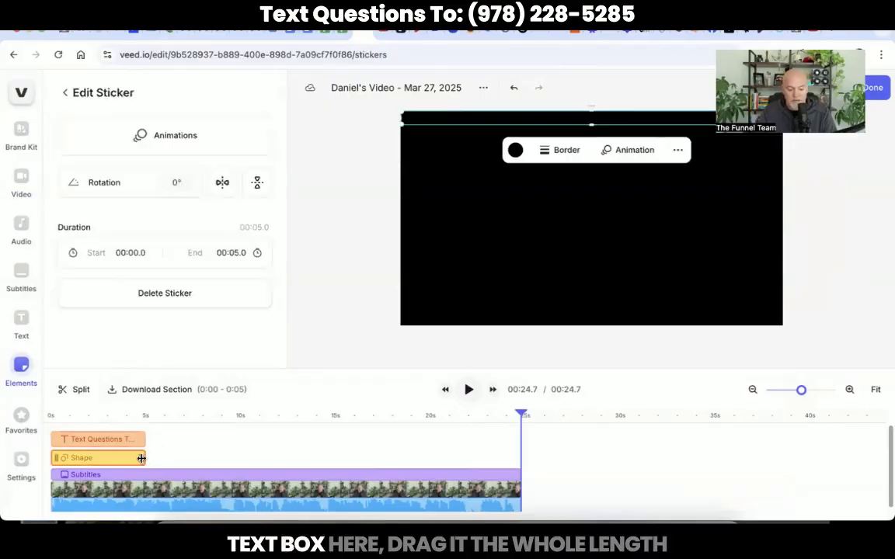
drag(142, 458, 519, 439)
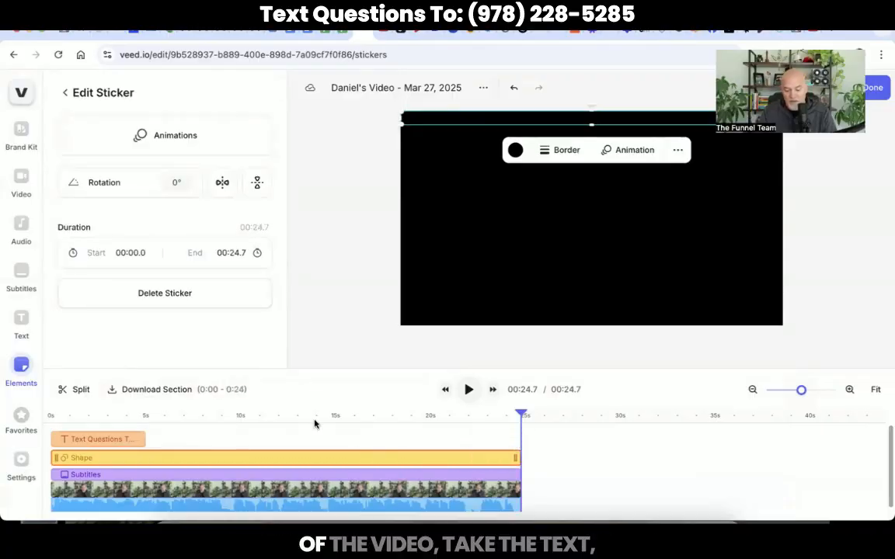
drag(139, 439, 519, 438)
click(197, 419)
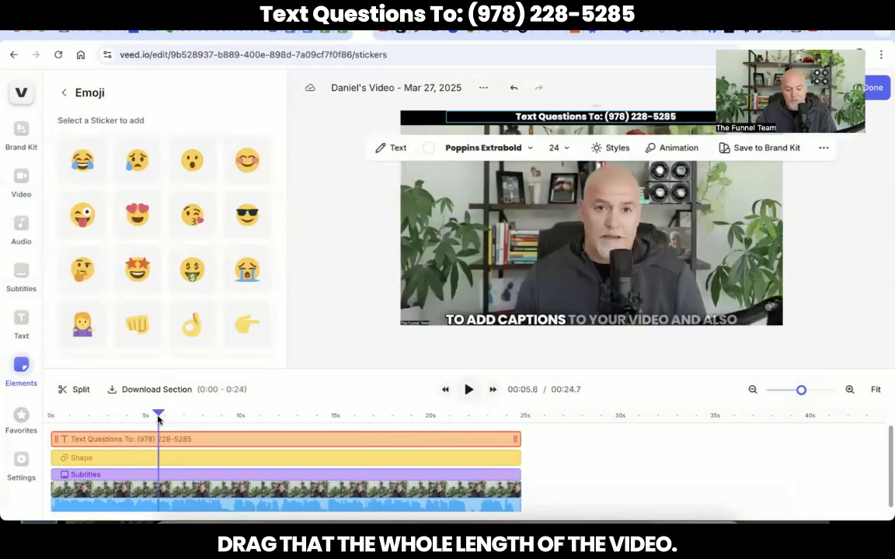
drag(205, 419, 370, 409)
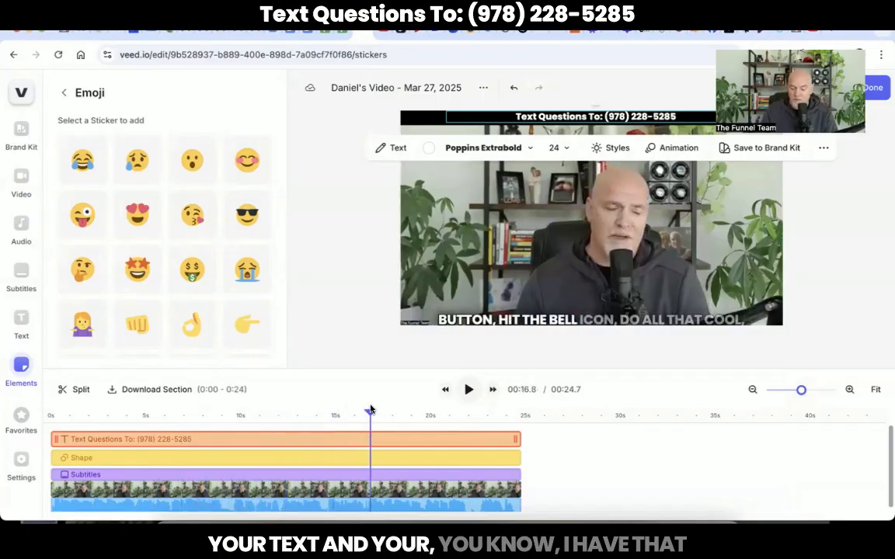
click(352, 304)
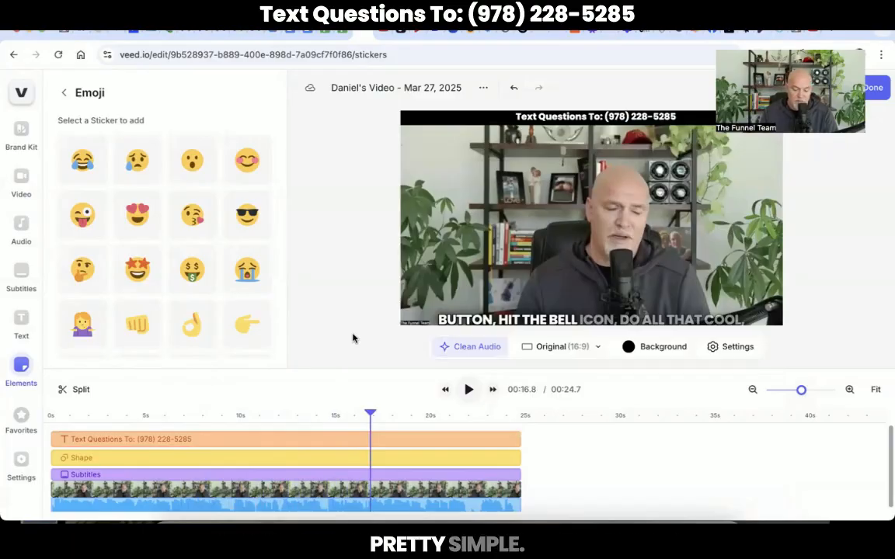
click(49, 417)
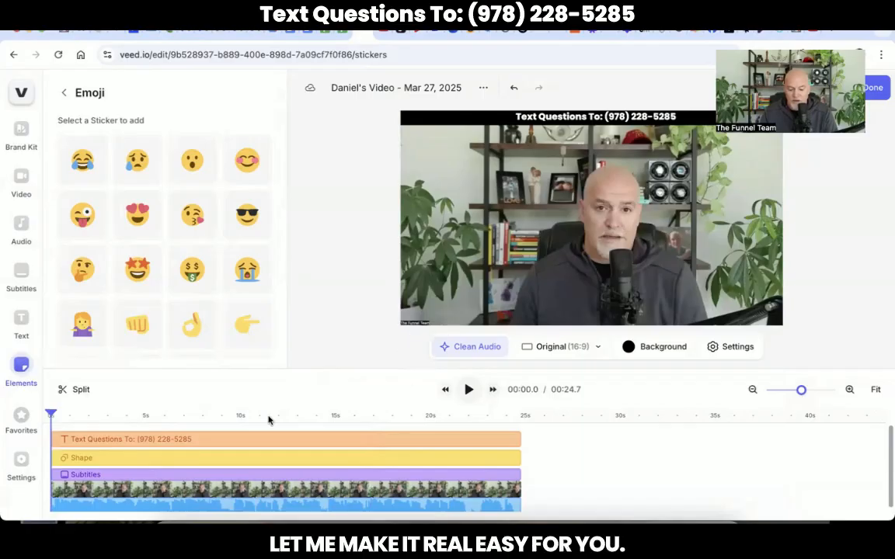
click(469, 393)
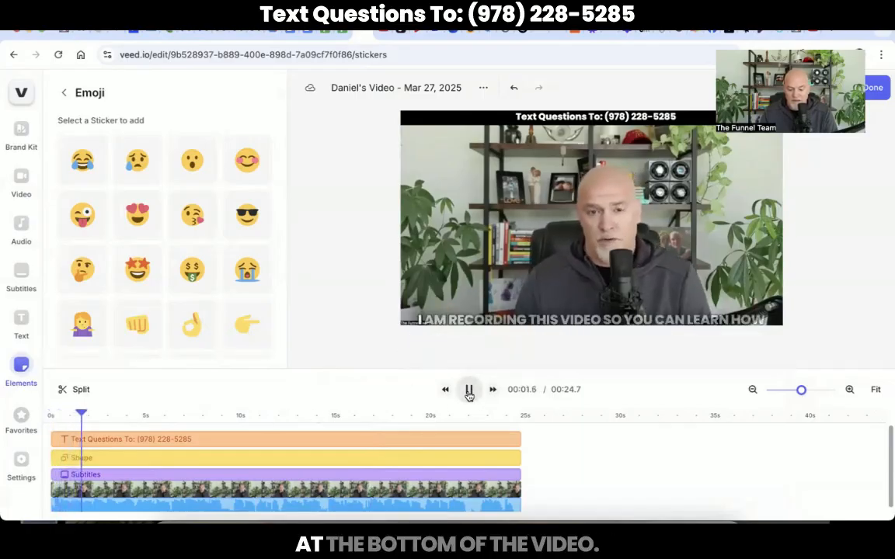
click(469, 392)
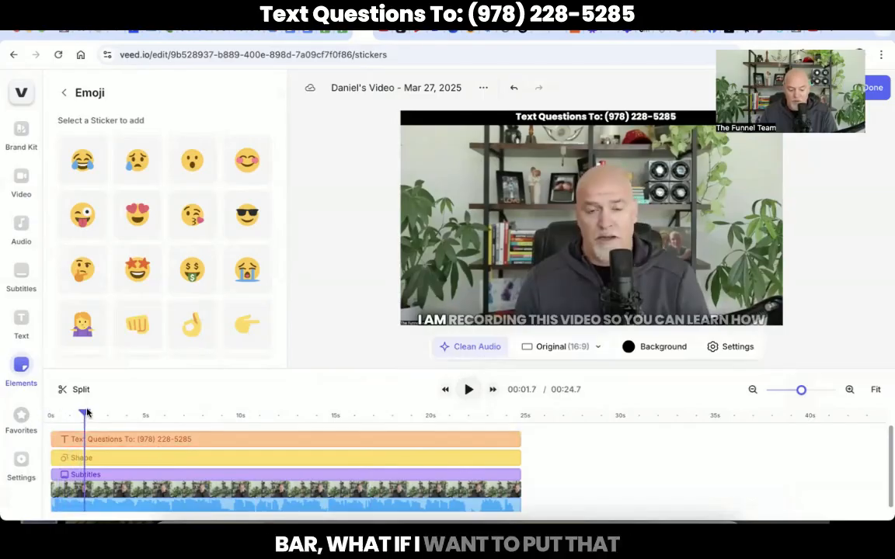
drag(85, 413, 55, 413)
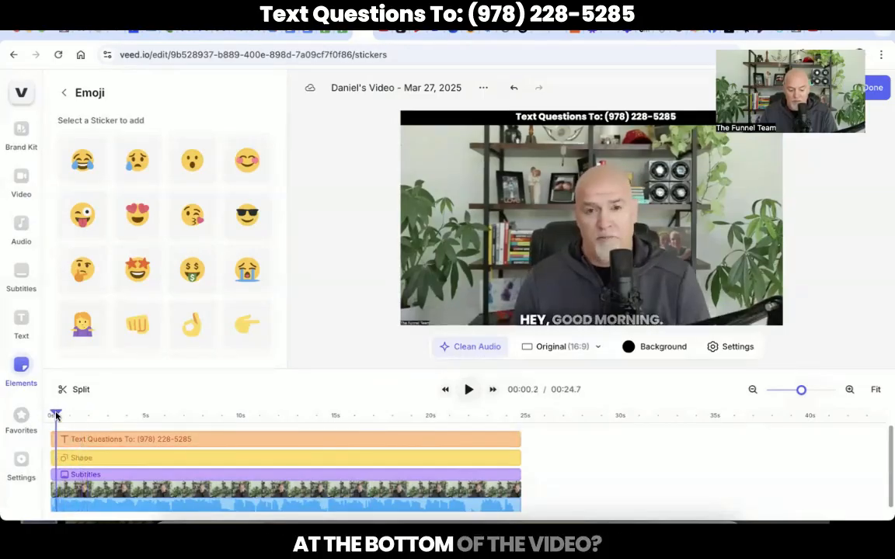
Copy and paste the black bar shape and align the duplicate clip to 0s.
click(102, 465)
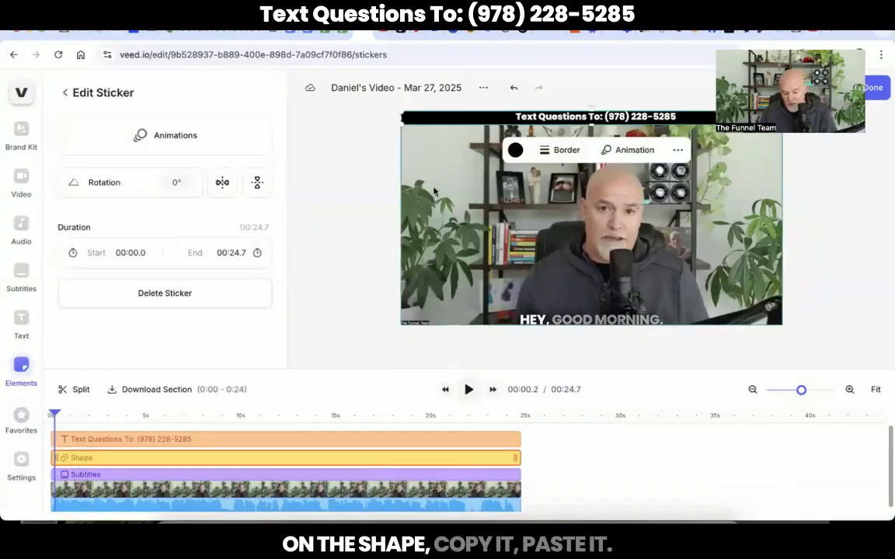
key(ctrl+c)
key(ctrl+v)
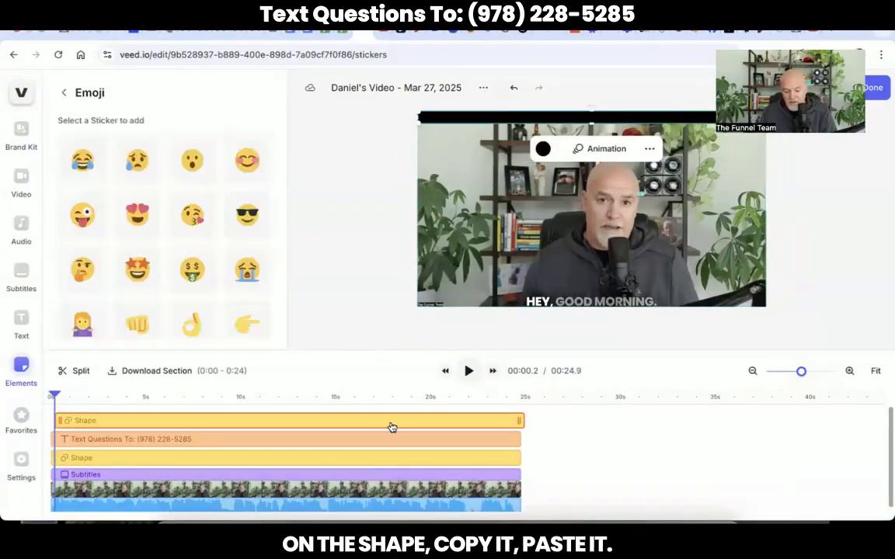
click(381, 422)
drag(380, 422, 377, 422)
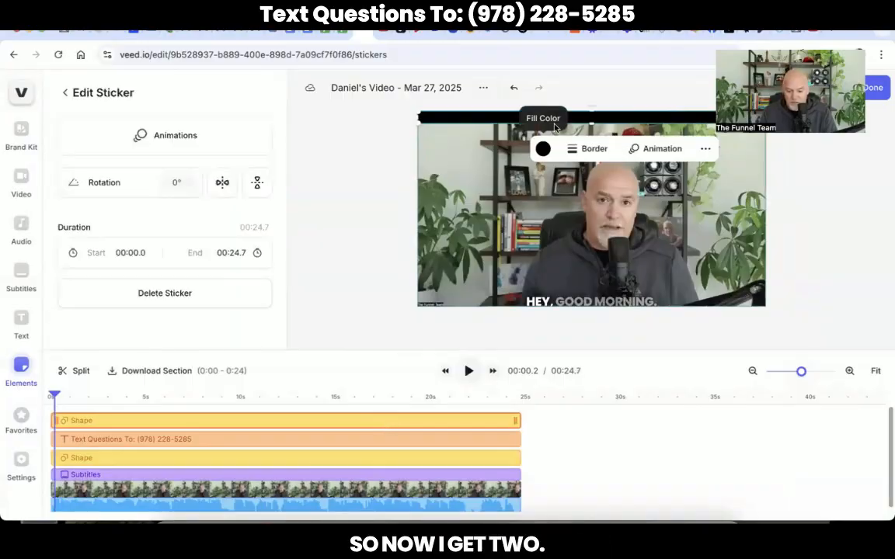
Move the duplicate bar to the bottom edge of the frame behind the subtitles.
drag(578, 121, 592, 290)
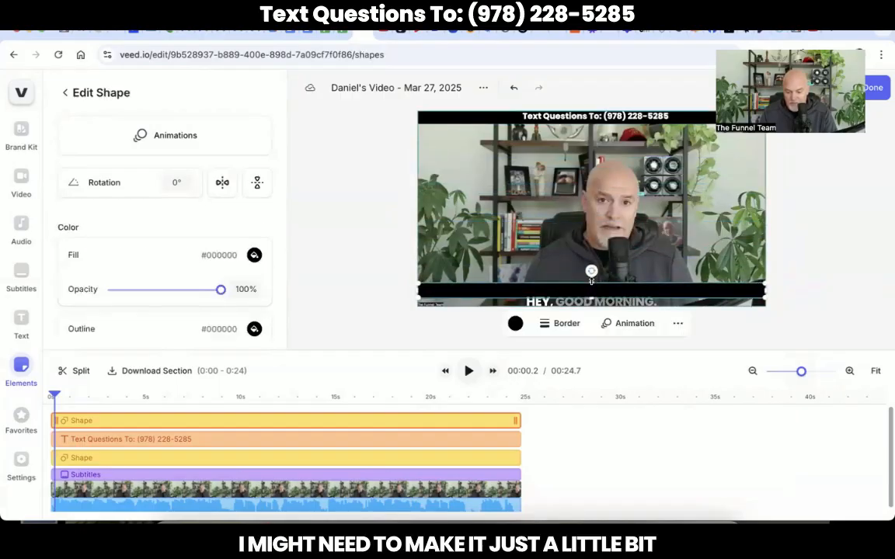
drag(591, 285, 495, 308)
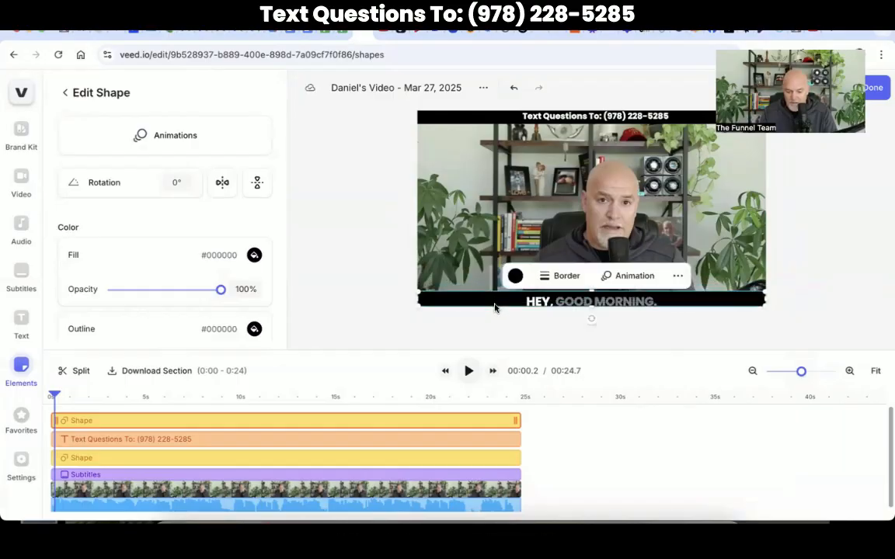
click(553, 303)
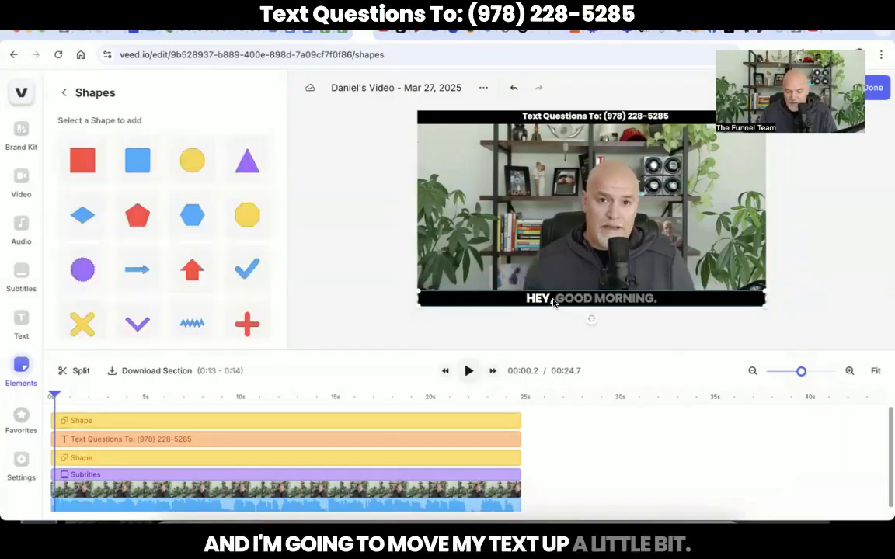
click(513, 302)
click(362, 291)
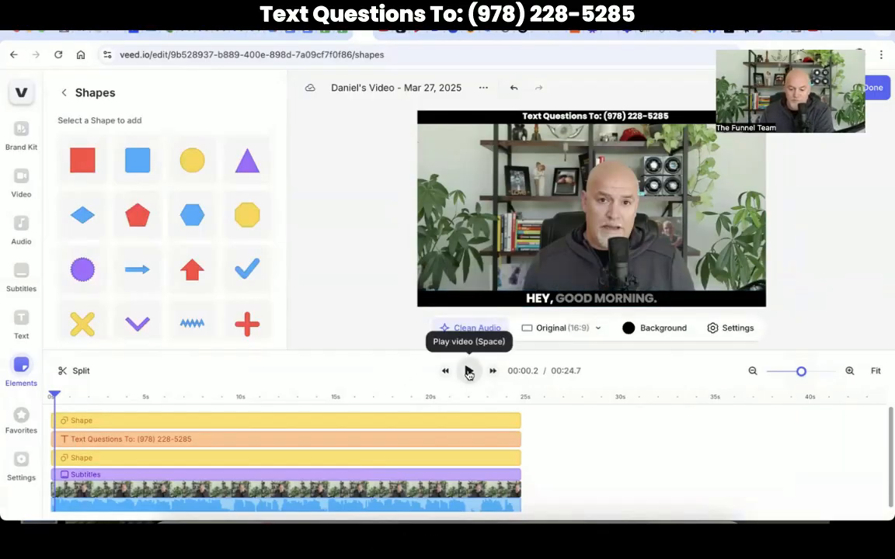
click(468, 371)
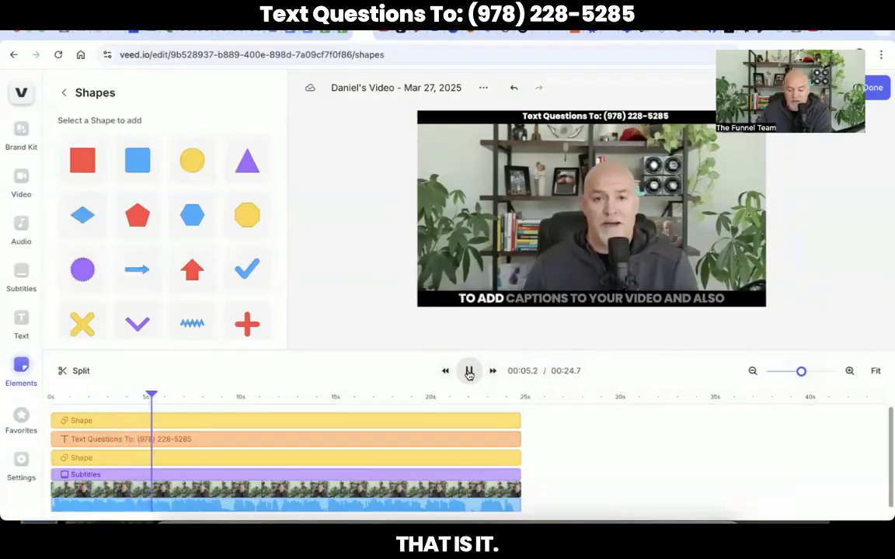
click(468, 372)
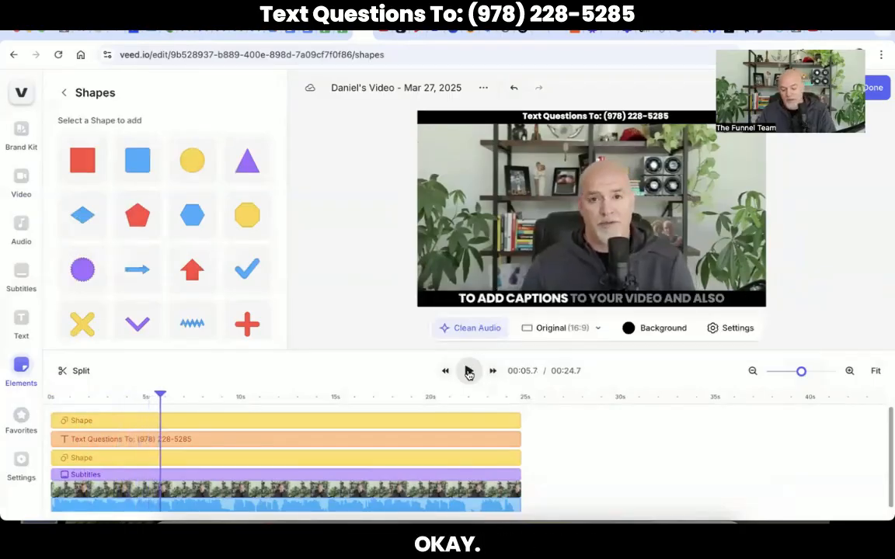
click(398, 399)
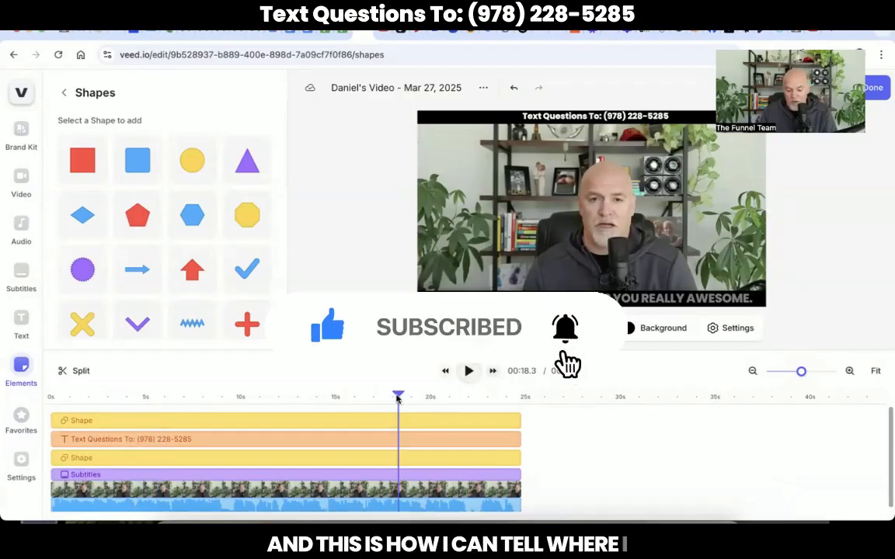
drag(396, 396, 352, 390)
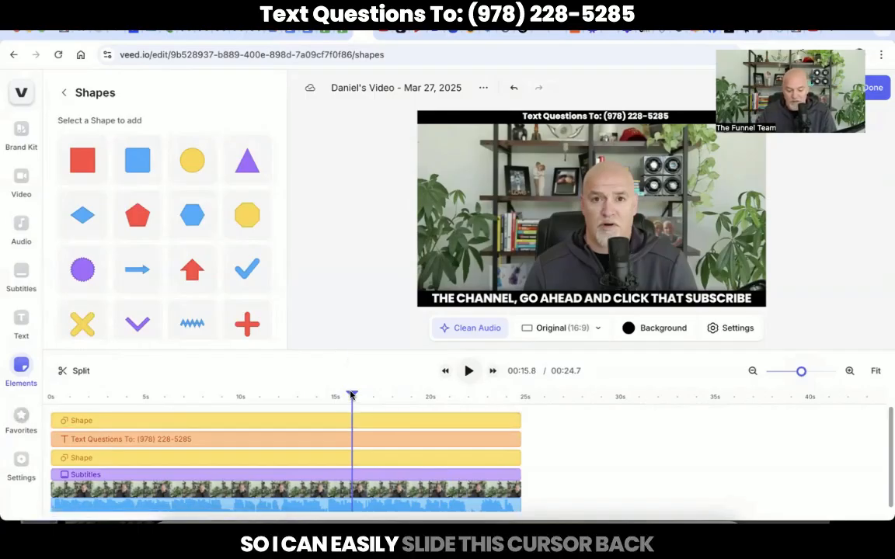
mouse_move(351, 396)
mouse_down()
mouse_move(293, 395)
mouse_move(258, 379)
mouse_move(236, 394)
mouse_move(431, 397)
mouse_move(347, 399)
mouse_up()
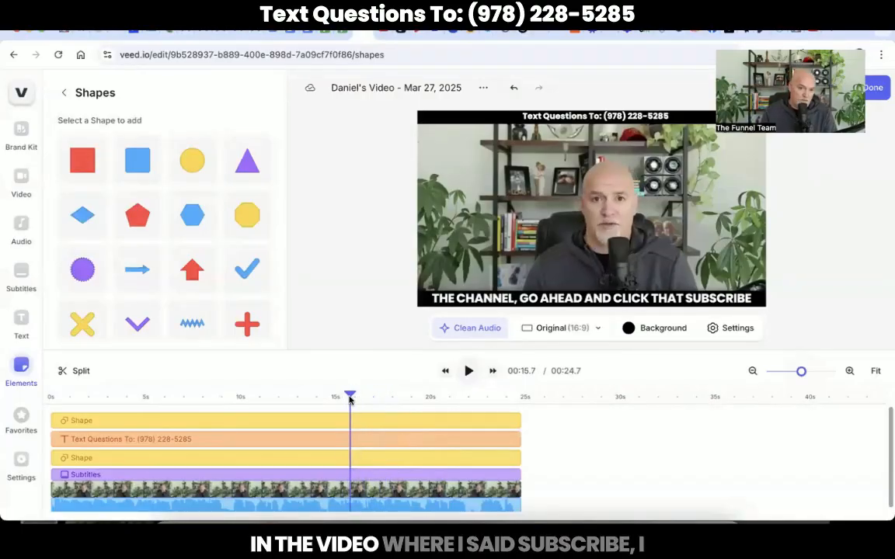
Open the Subtitles list, search 'subscri', and select the matching subscribe caption line.
click(17, 273)
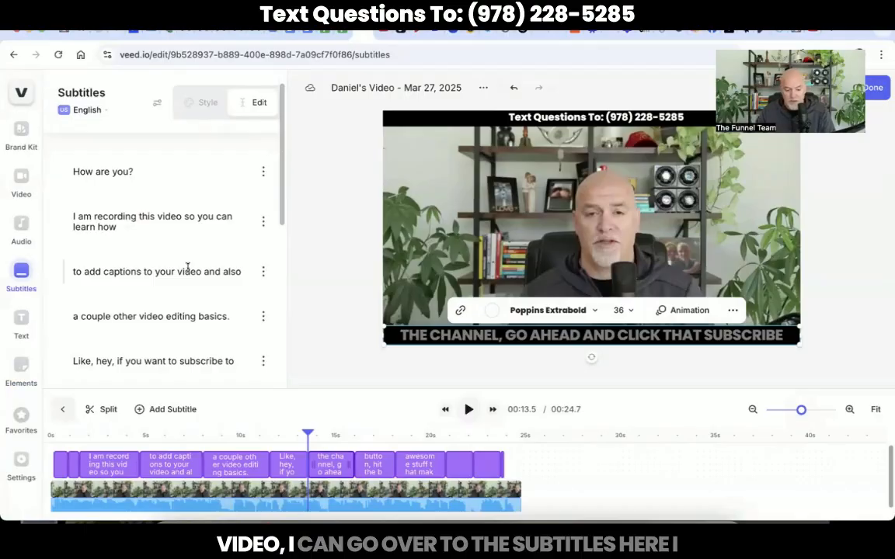
key(ctrl+f)
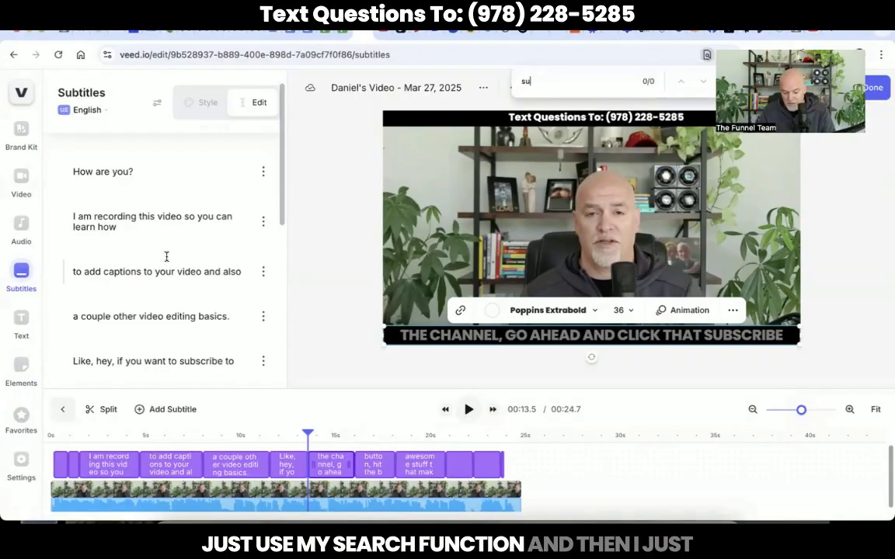
text(subscribe)
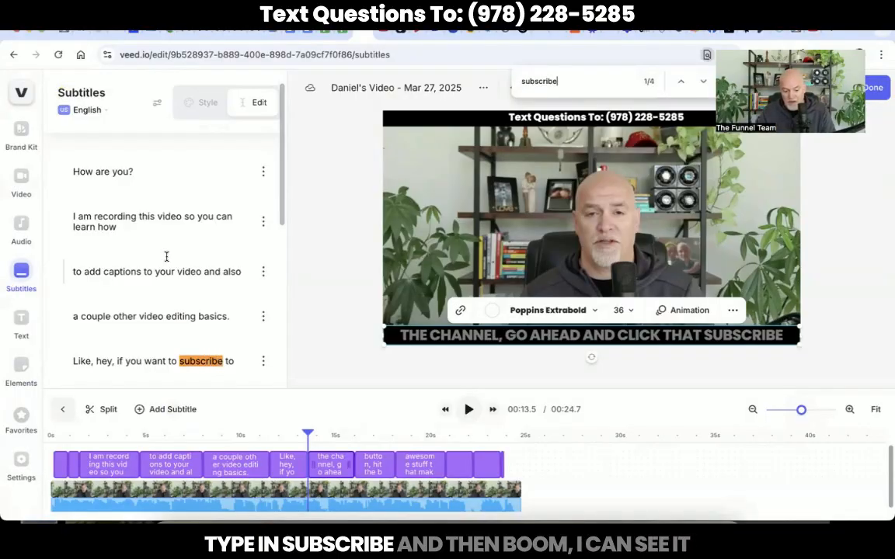
click(124, 362)
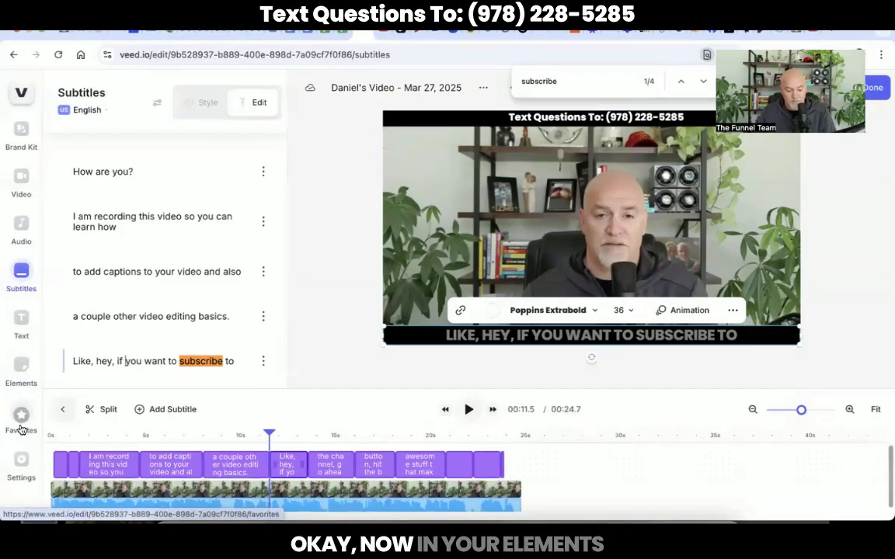
Add the saved subscribe sticker from the favourite elements to the video.
click(22, 370)
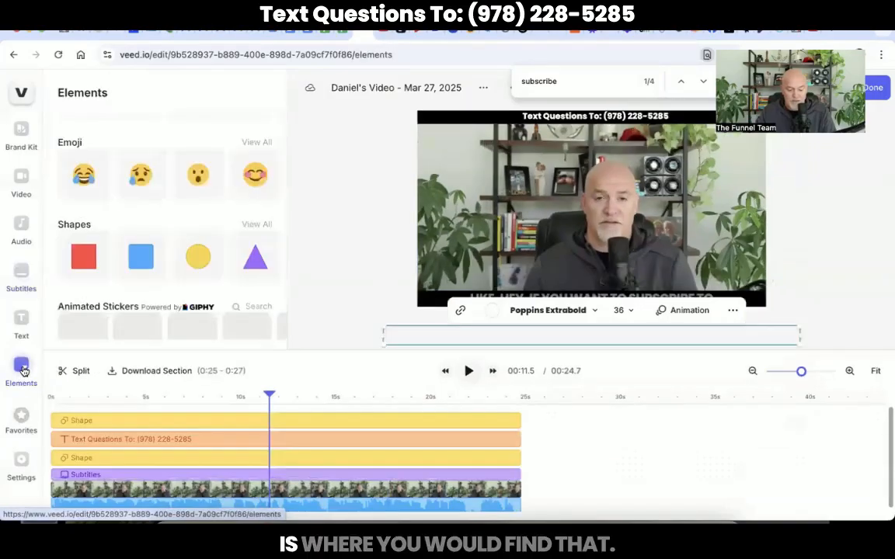
click(21, 418)
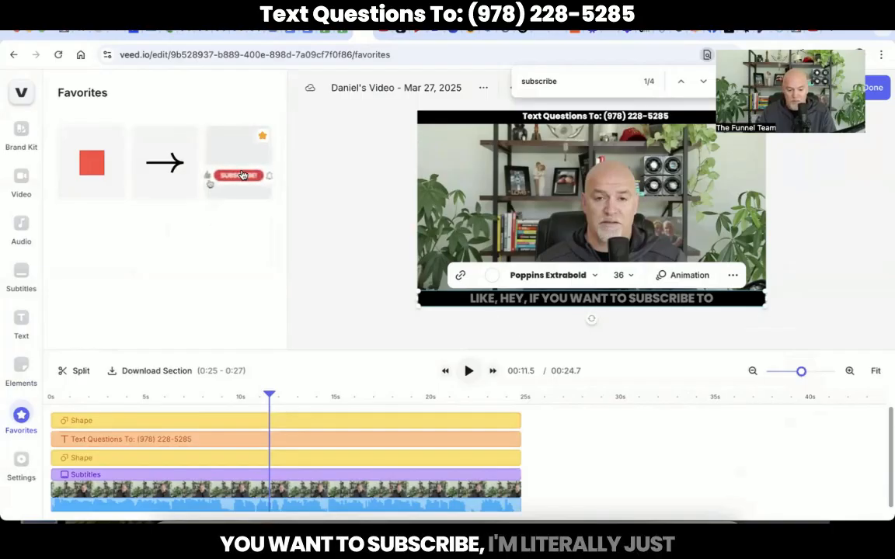
click(242, 175)
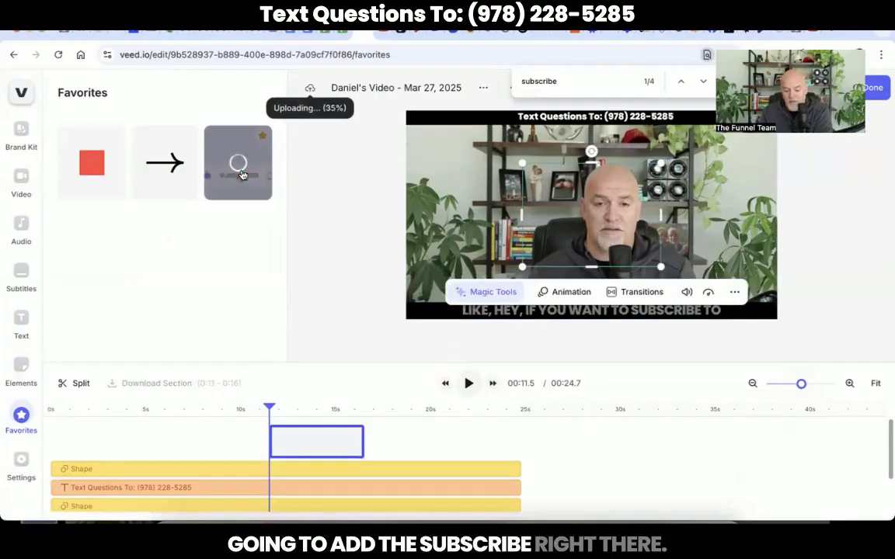
Preview playback from about 10.8s and move the subscribe sticker lower, off the speaker's face.
click(256, 409)
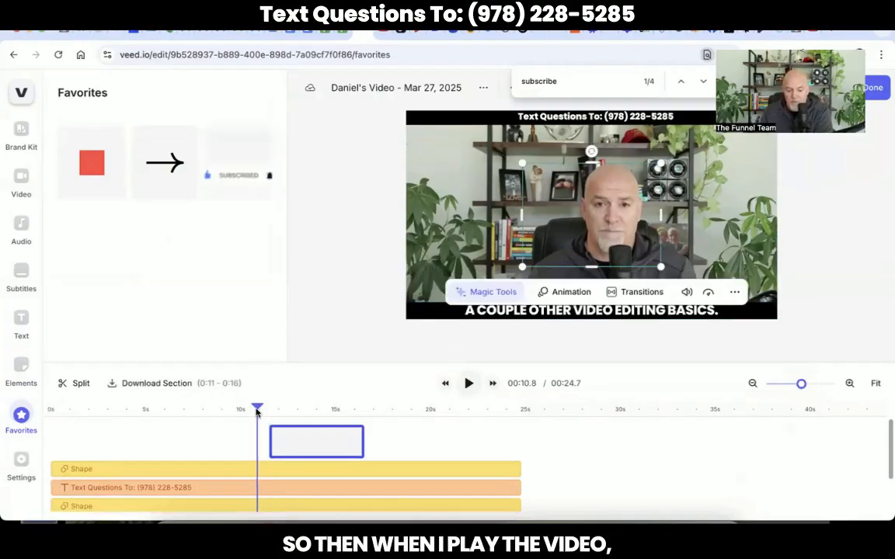
key(space)
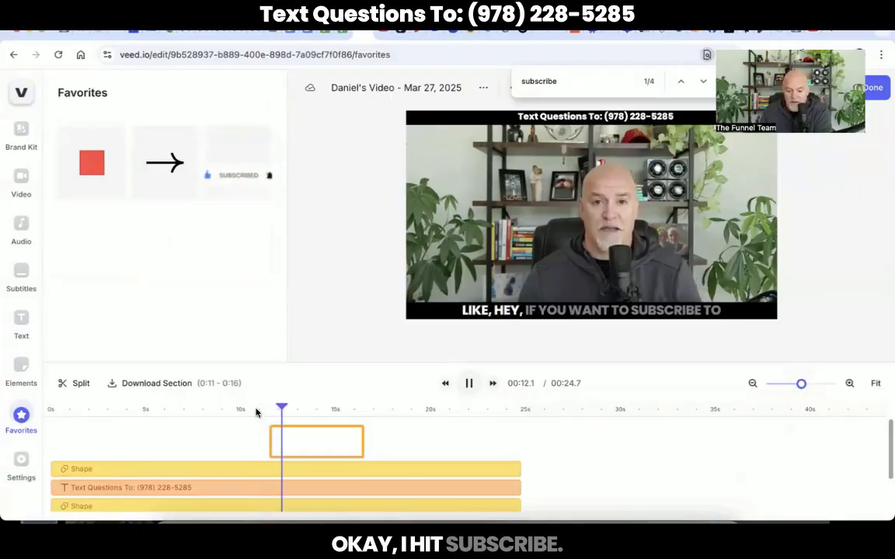
key(space)
key(space)
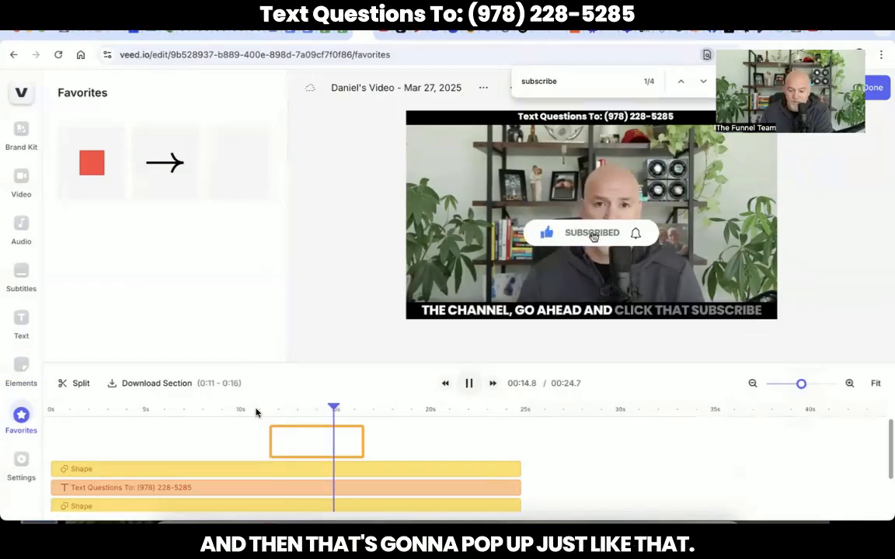
click(310, 408)
click(469, 383)
click(468, 384)
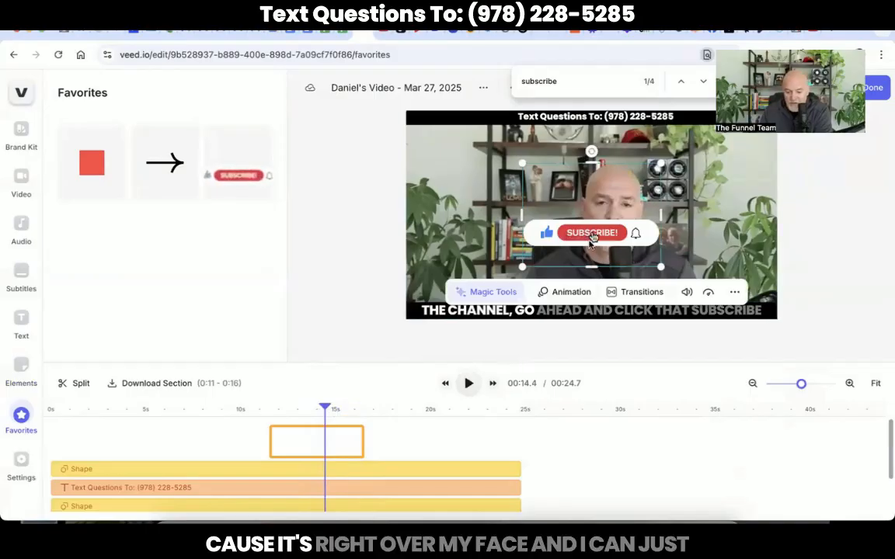
drag(593, 237, 593, 270)
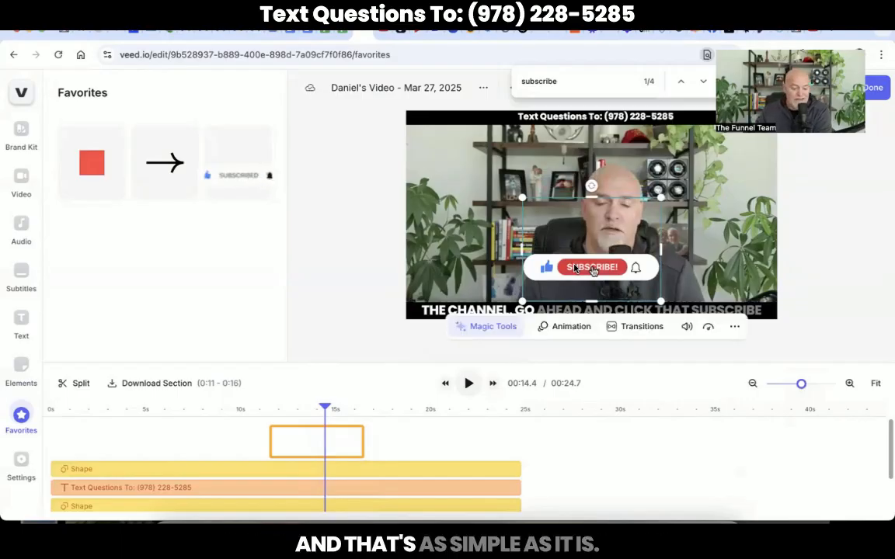
click(351, 313)
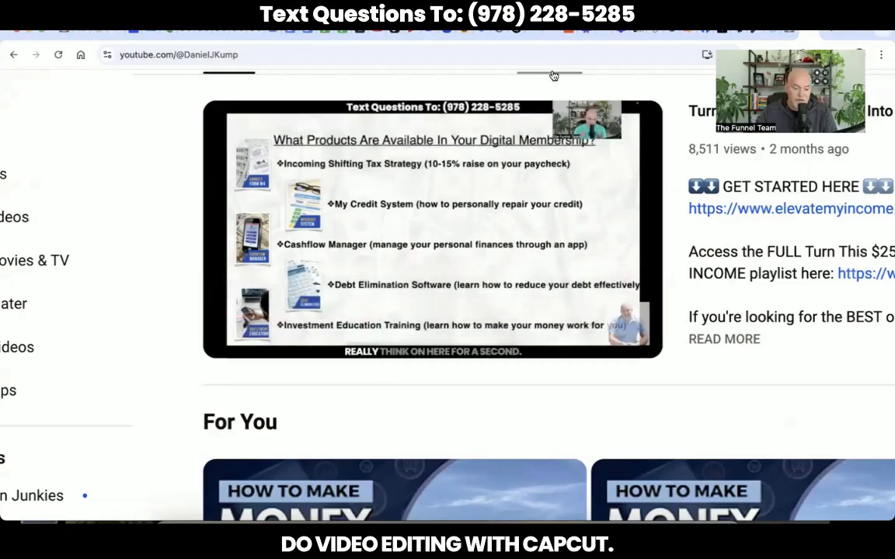
click(235, 340)
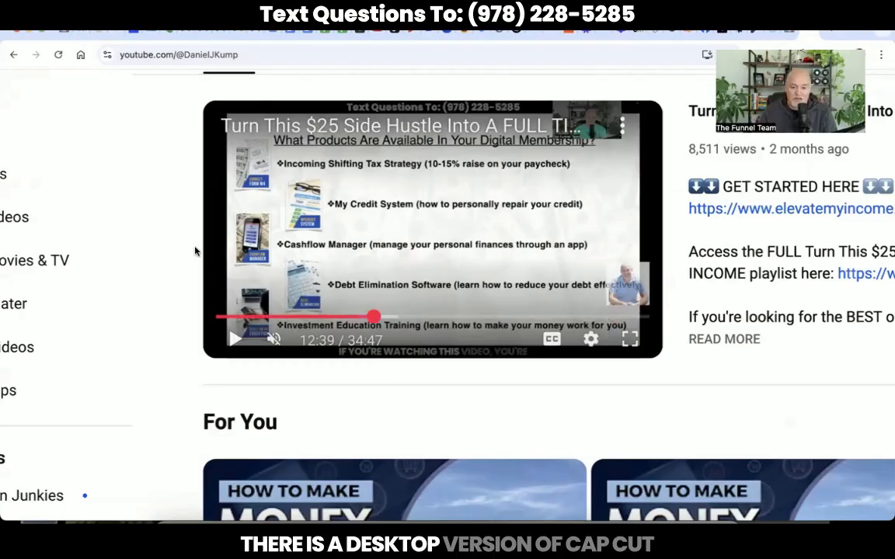
click(323, 31)
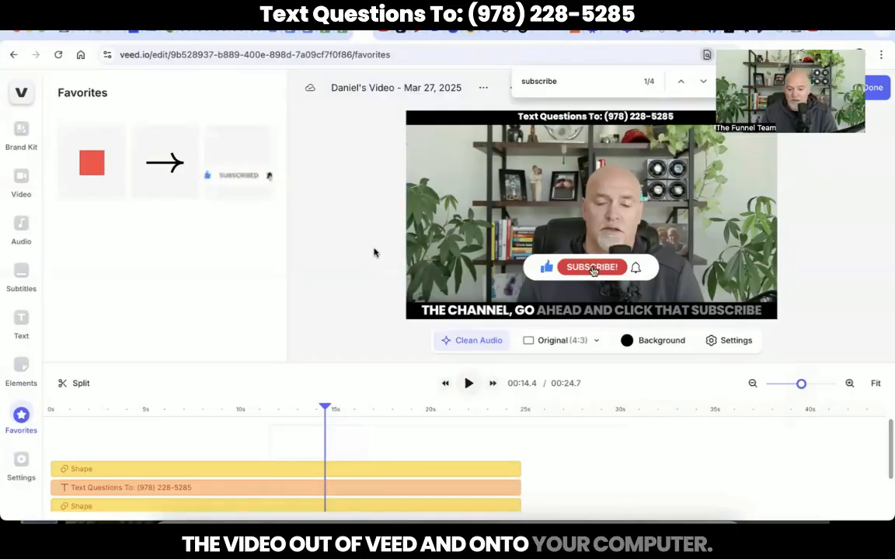
Replace the project title with 'How To Edit Videos In VEED', correcting a typo.
click(380, 89)
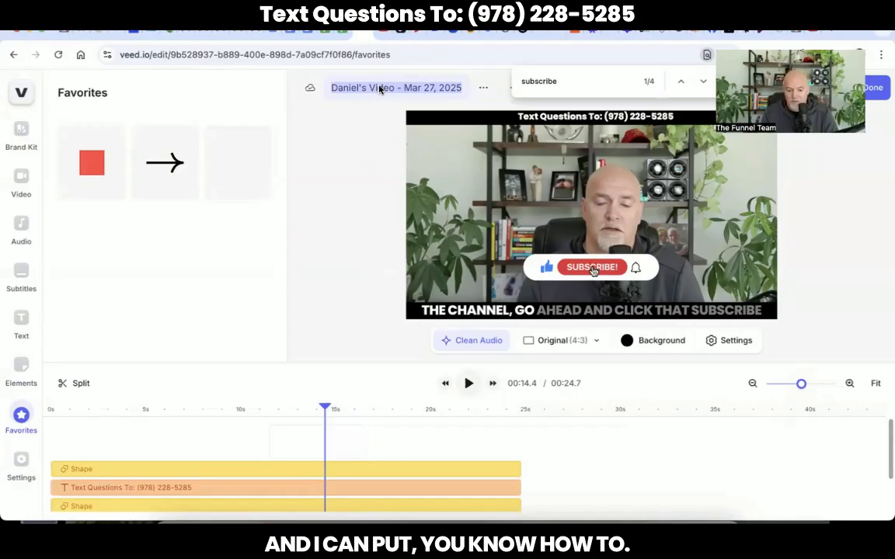
click(374, 91)
key(ctrl+a)
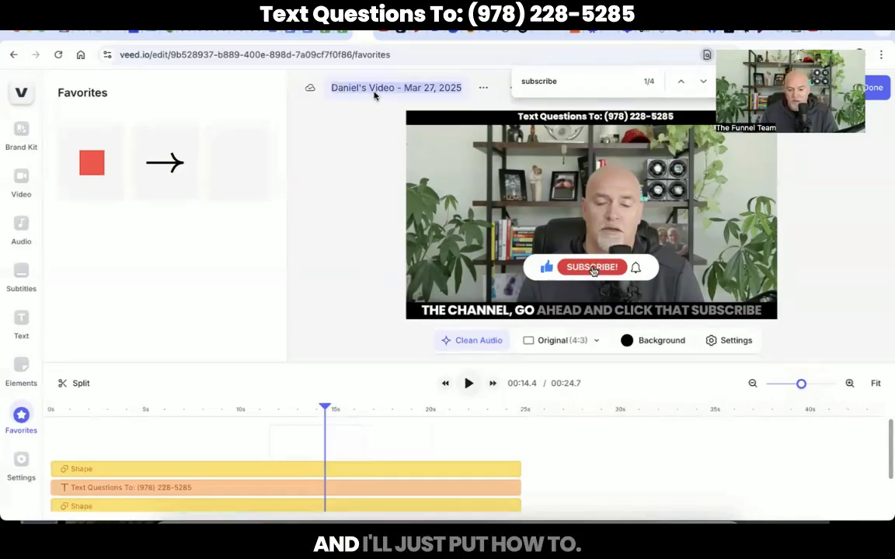
text(How T)
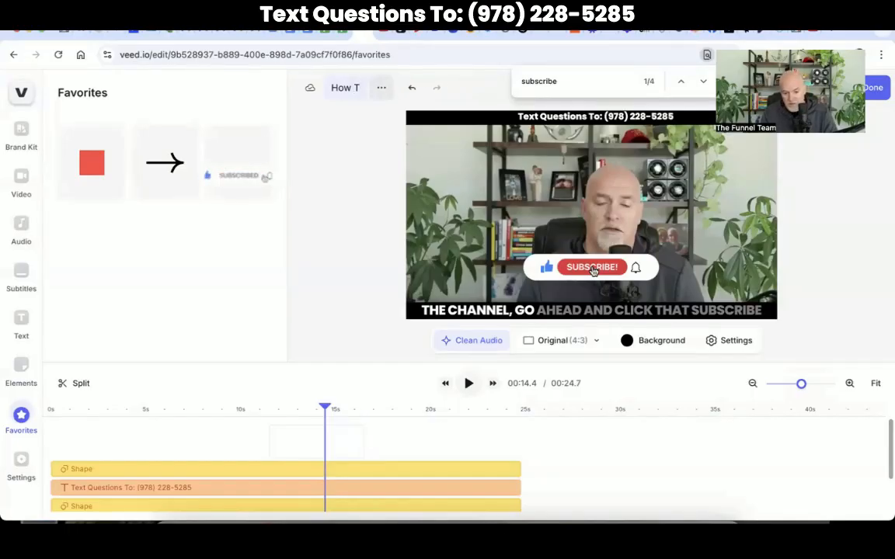
text(OO EDIT S)
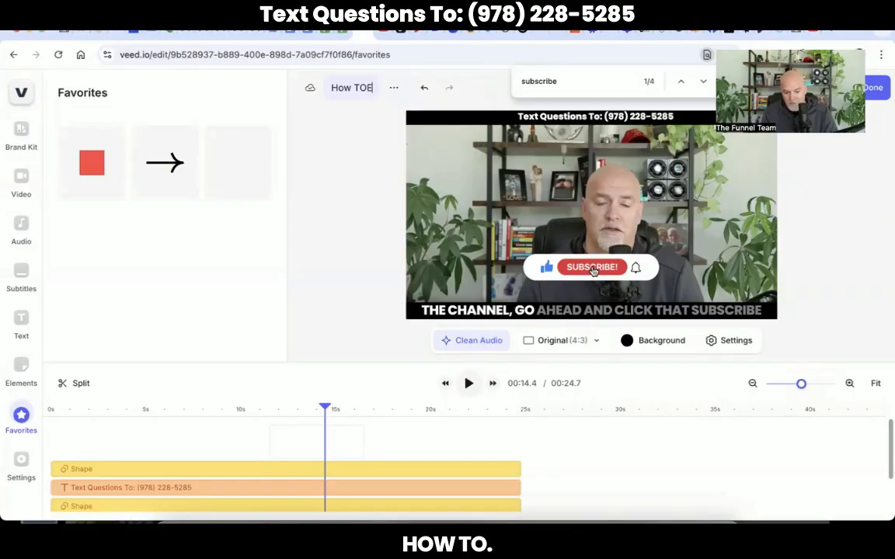
key(BackSpace)
key(BackSpace)
text(o)
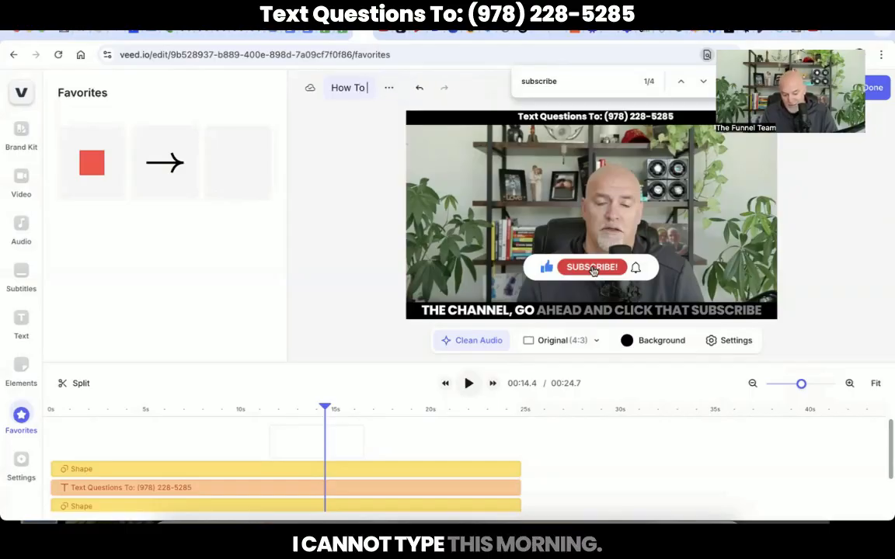
text( Edit Video)
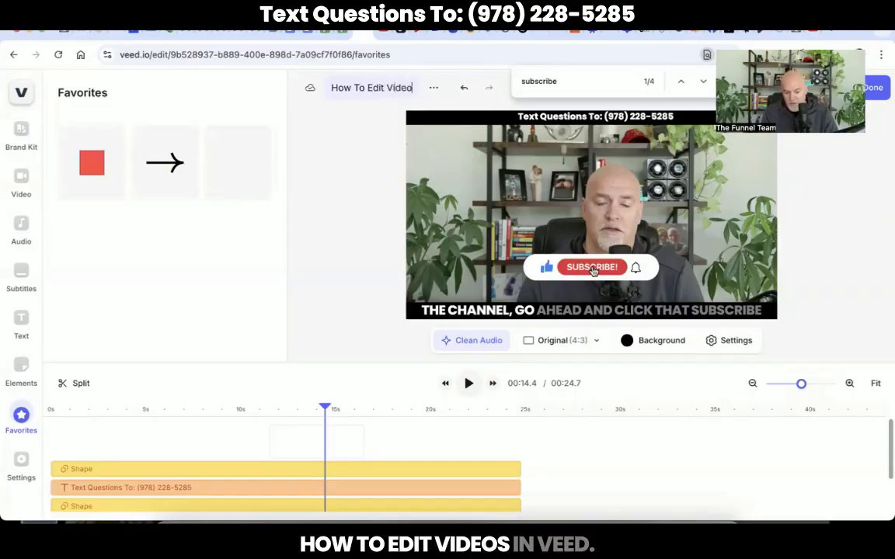
text(s In VEED)
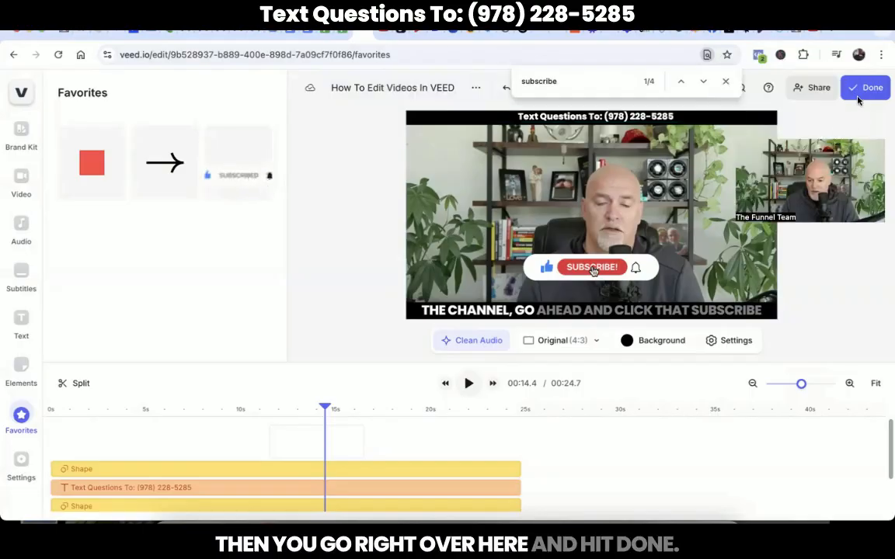
Export the video in HD quality with subtitles burned in.
click(859, 89)
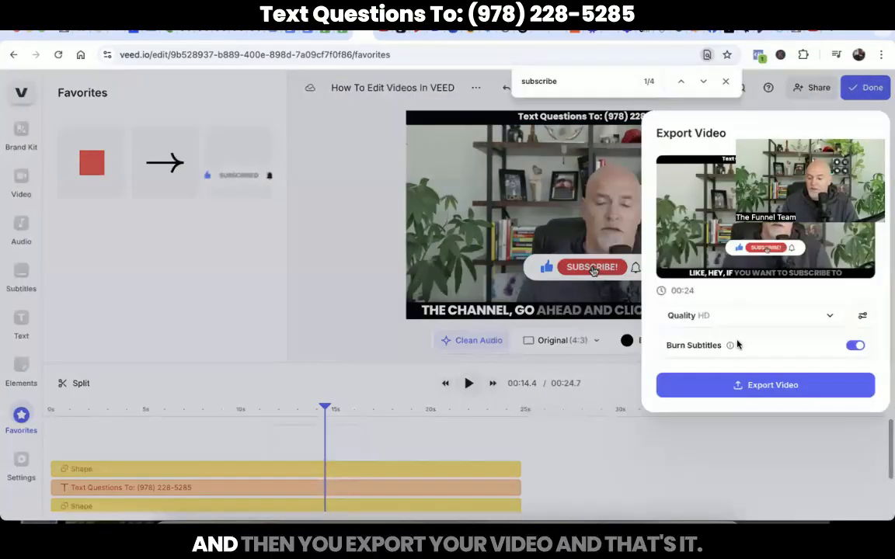
click(756, 390)
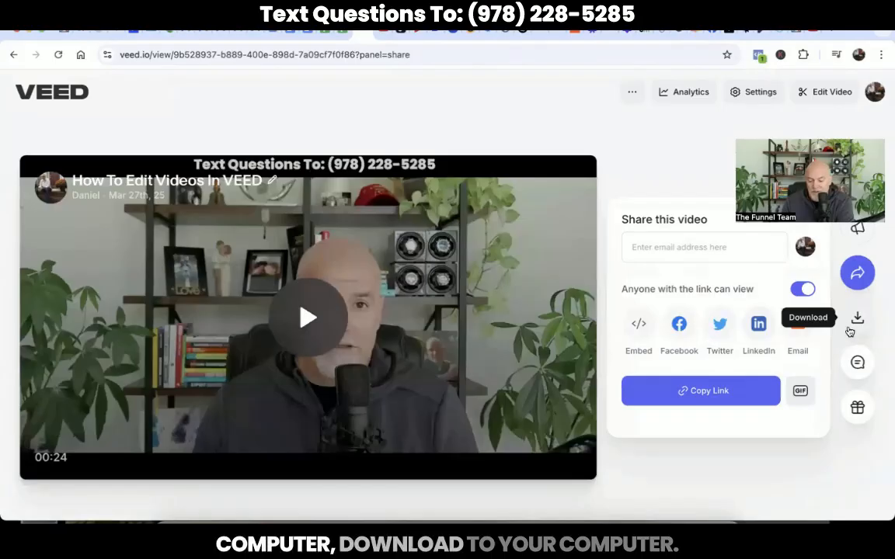
Download the video as MP4 and confirm 'How To Edit Videos In VEED-VEED.mp4' in downloads.
click(856, 323)
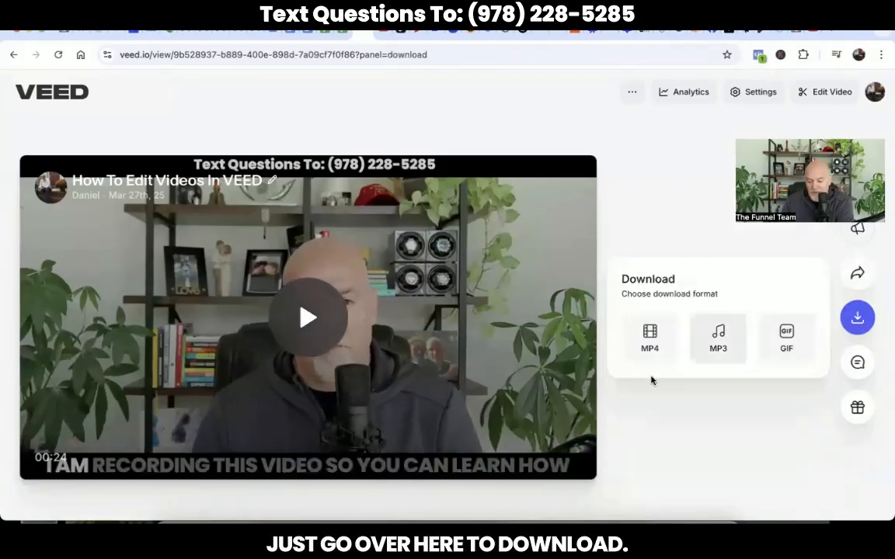
click(649, 340)
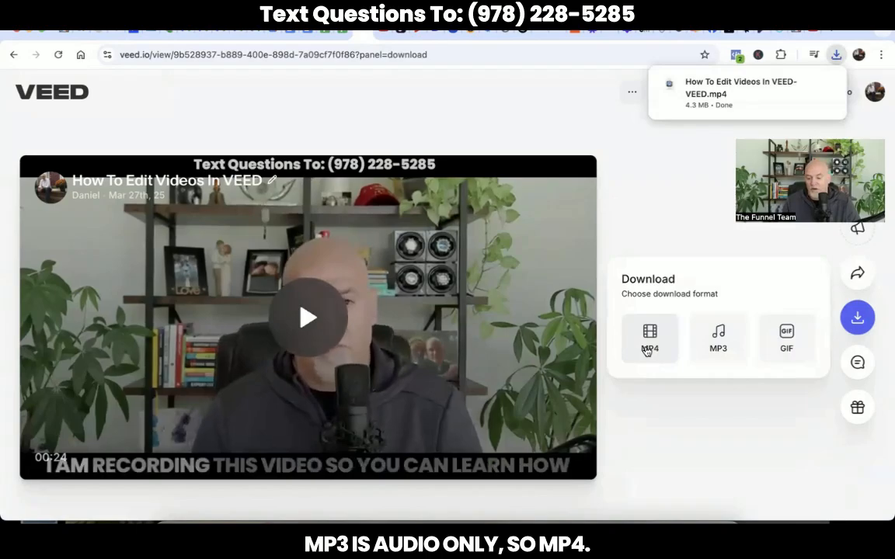
click(836, 55)
click(594, 125)
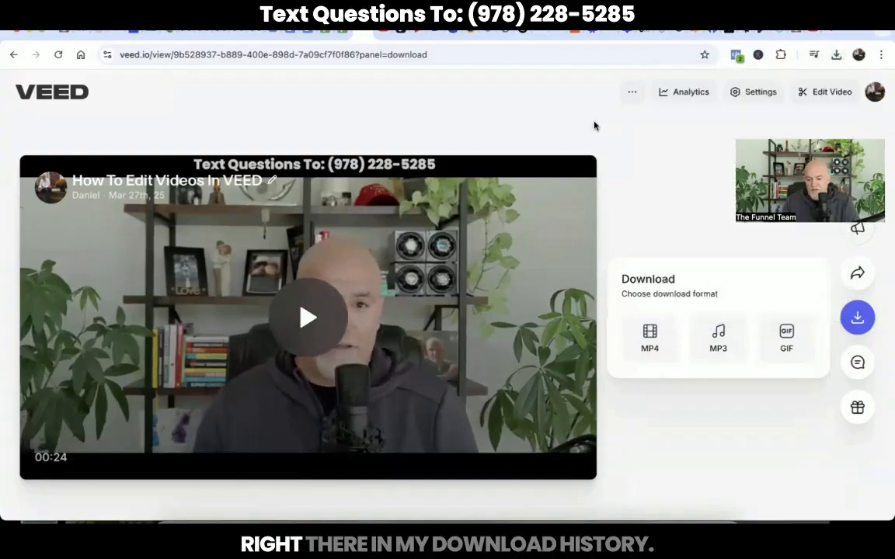